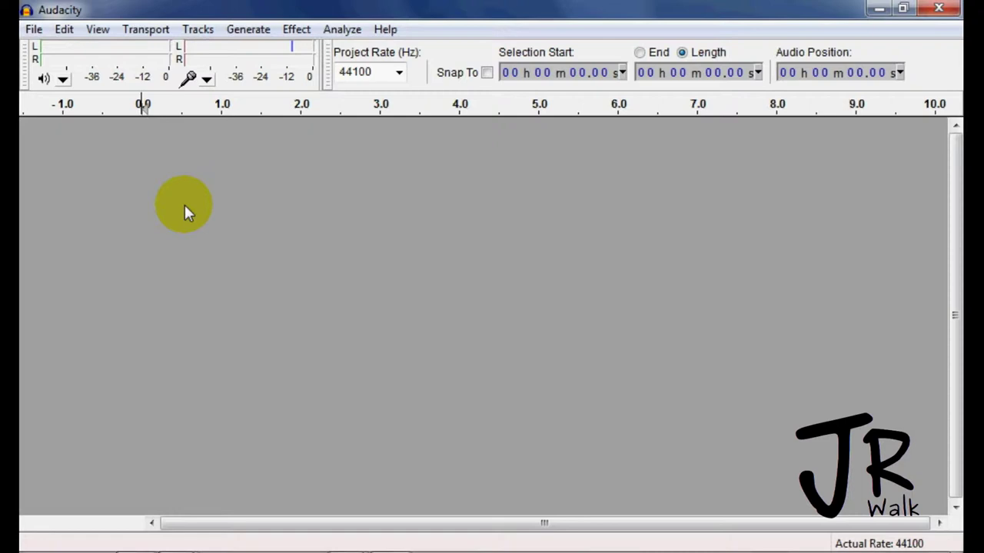
# - Record a voice clip and a second take from 0.57 s, then drag that take onto the end of track 1
pyautogui.press('r')
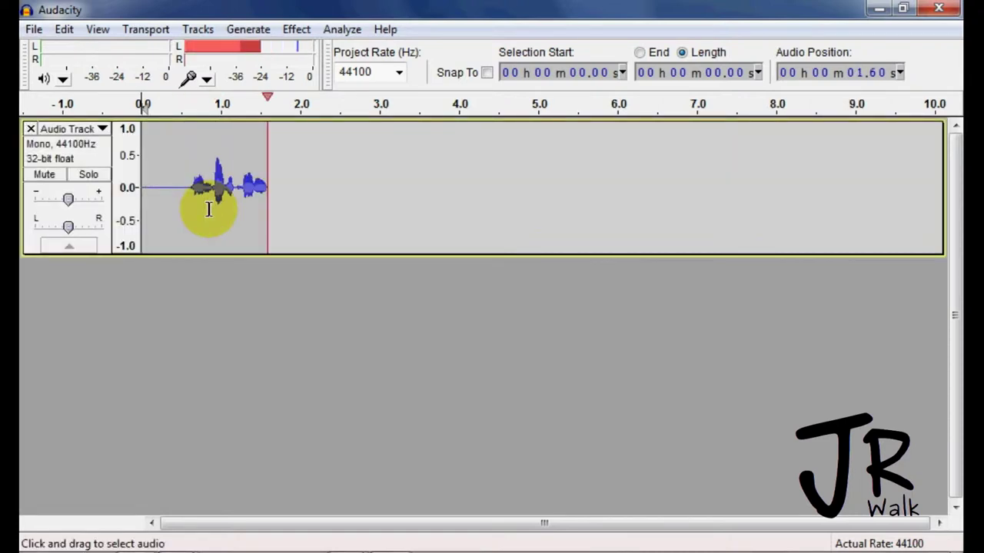
pyautogui.press('space')
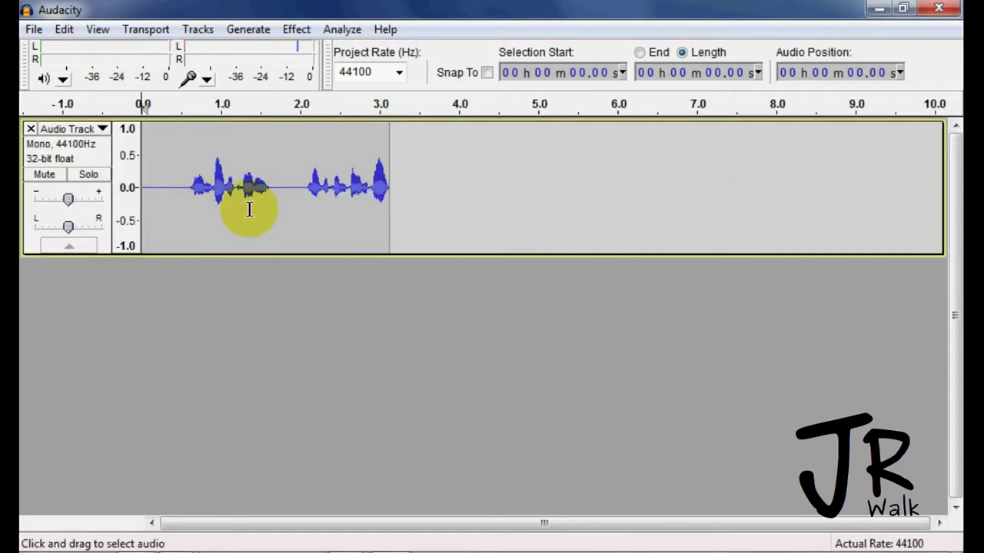
pyautogui.click(188, 228)
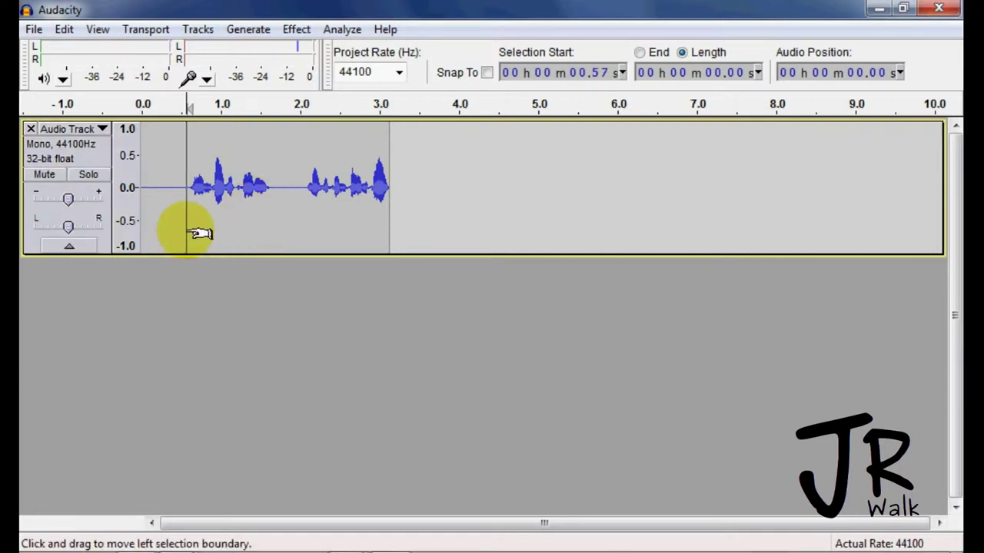
pyautogui.press('r')
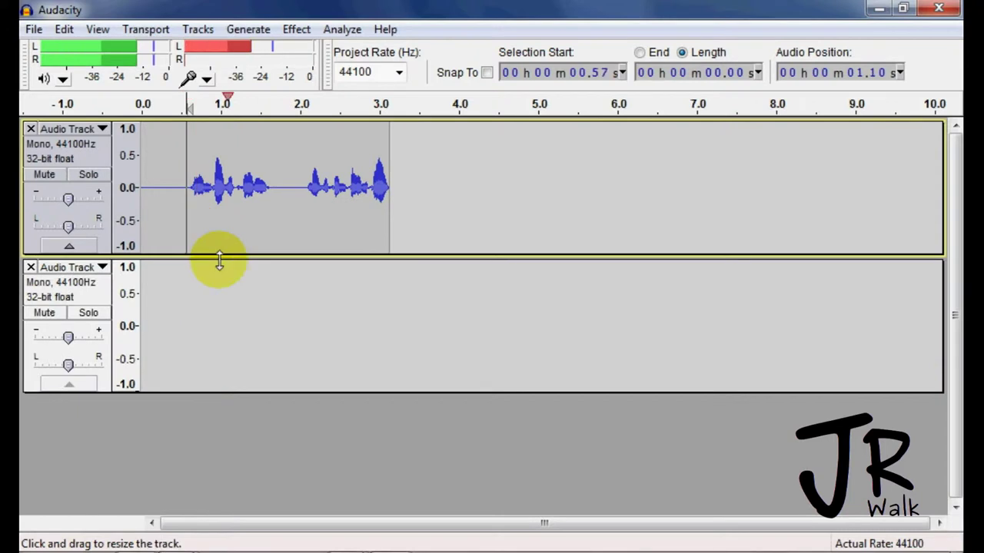
pyautogui.press('space')
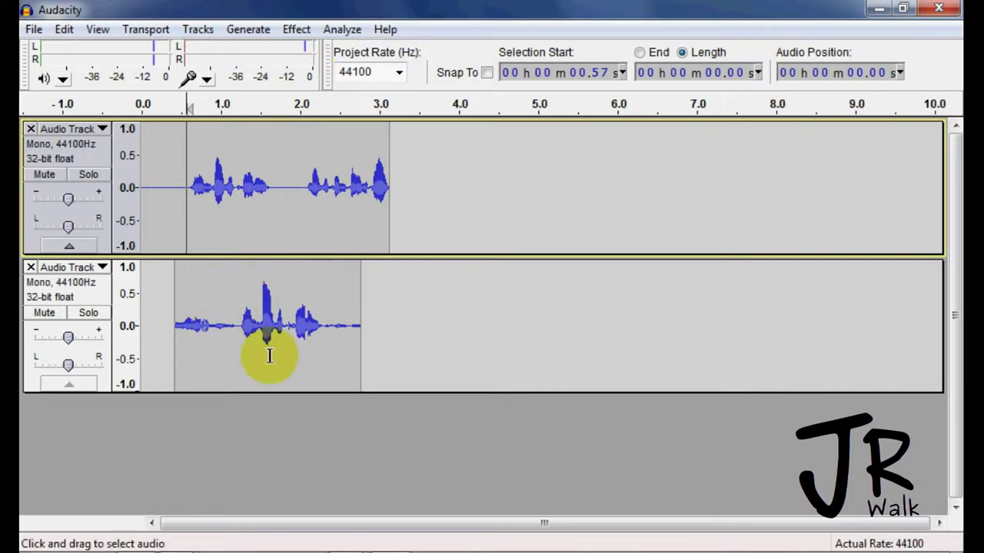
pyautogui.press('F5')
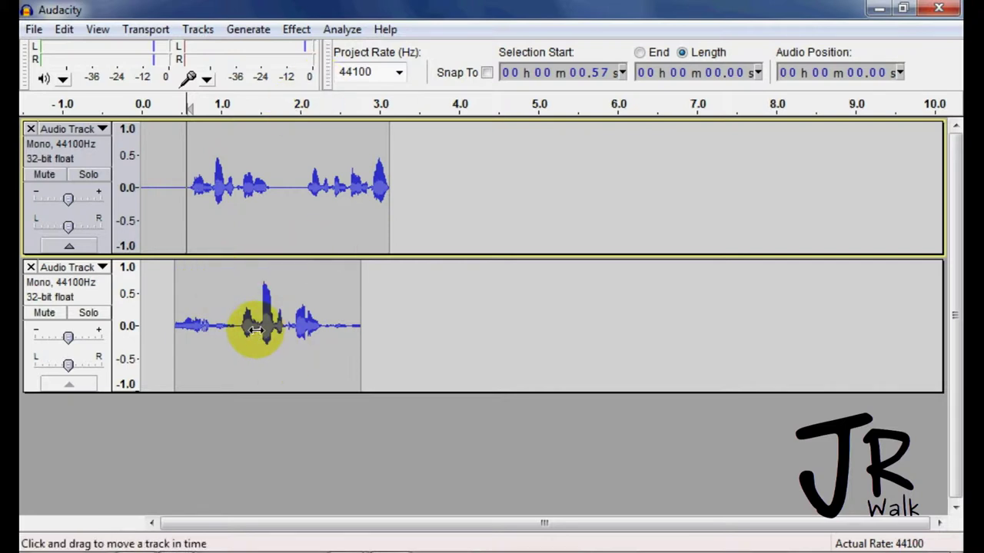
pyautogui.moveTo(255, 331); pyautogui.dragTo(472, 134)
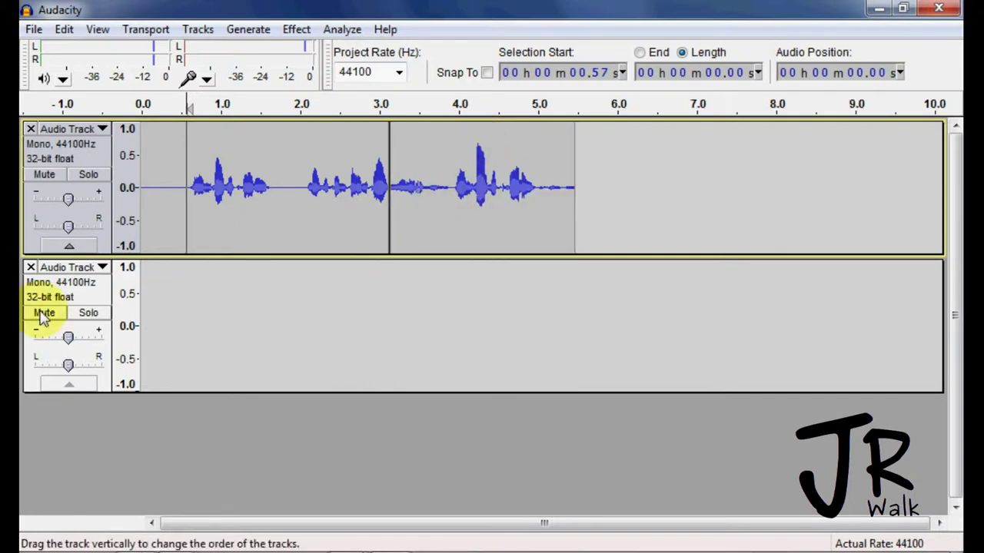
# - Delete the empty second track and set the playback start at 0.55 s
pyautogui.click(30, 268)
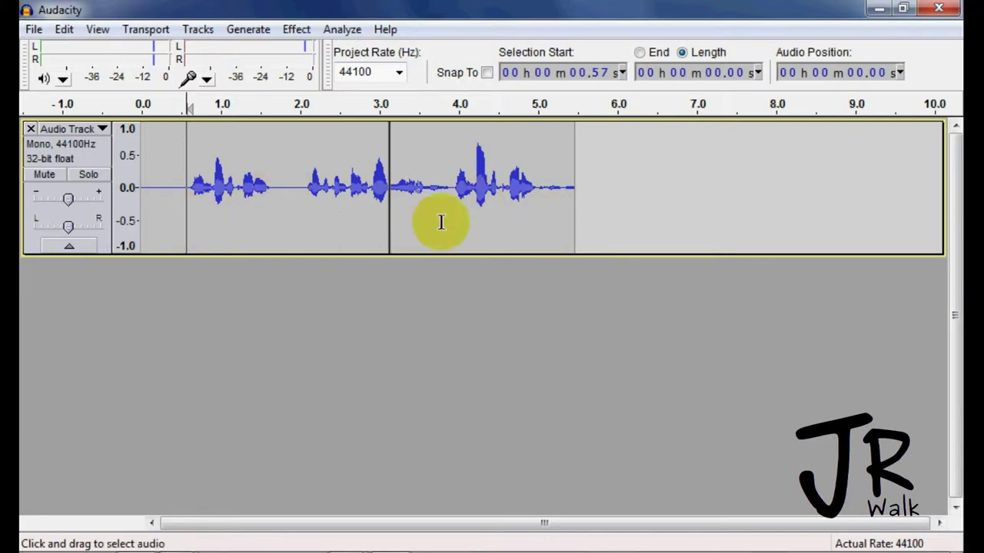
pyautogui.click(213, 217)
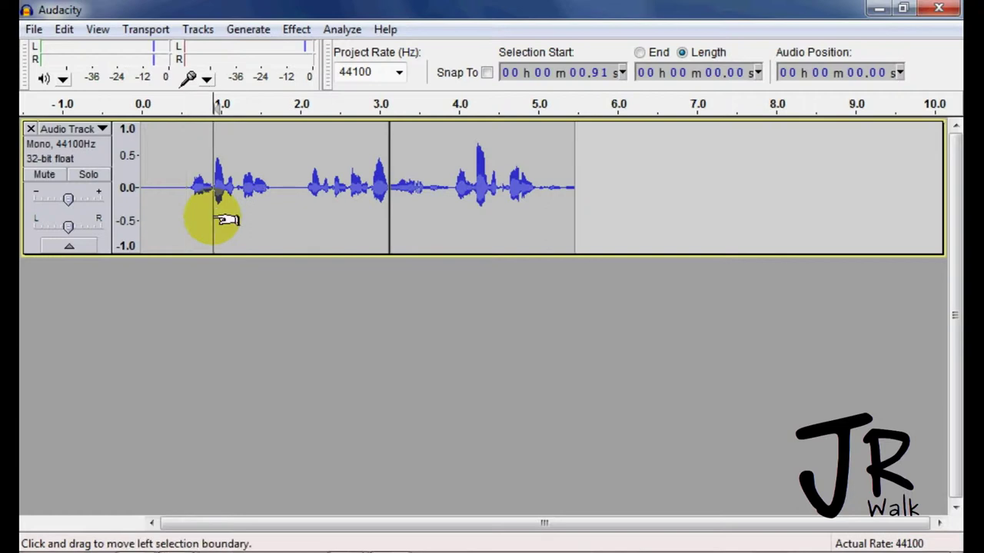
pyautogui.click(184, 213)
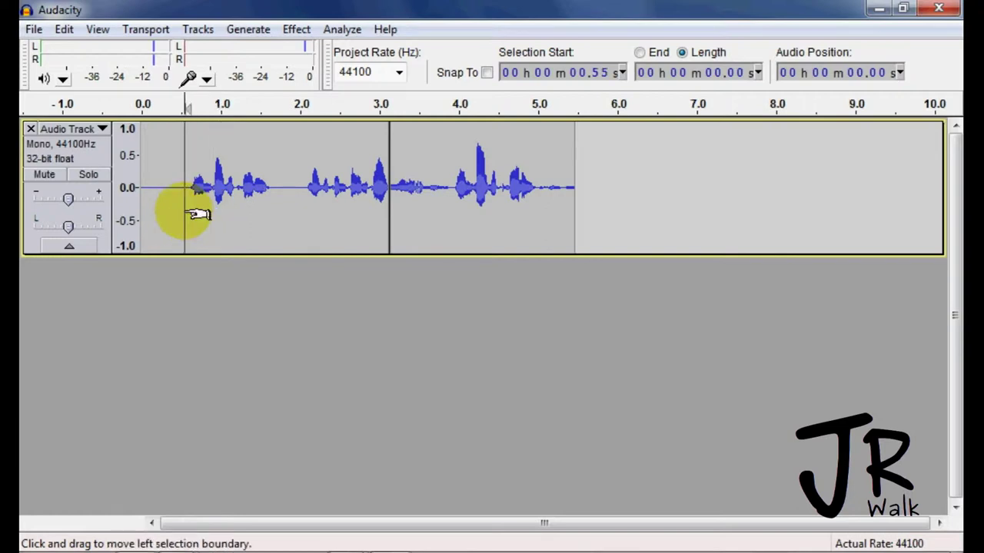
# - Play the recording from 0.55 s twice, then place the cursor at 2.11 s
pyautogui.press('space')
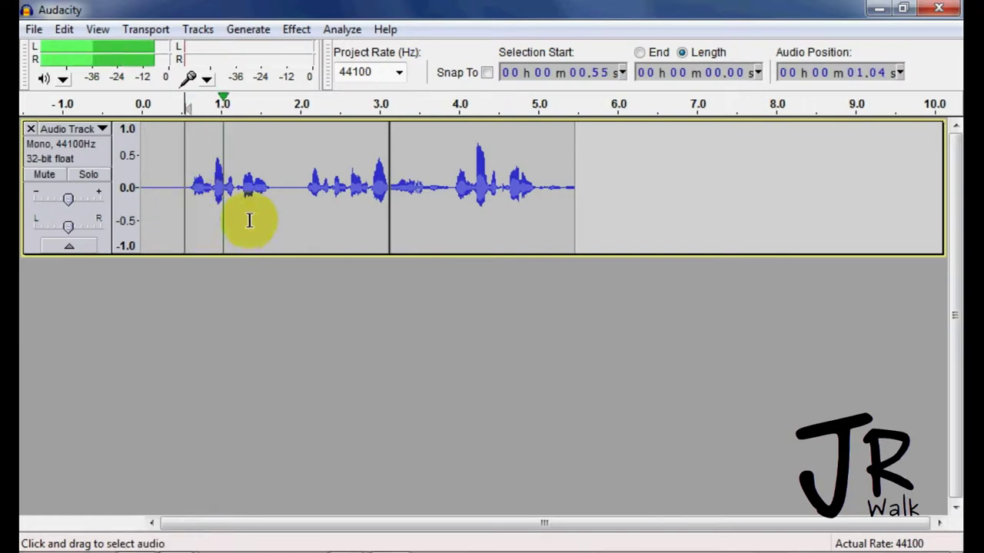
pyautogui.press('space')
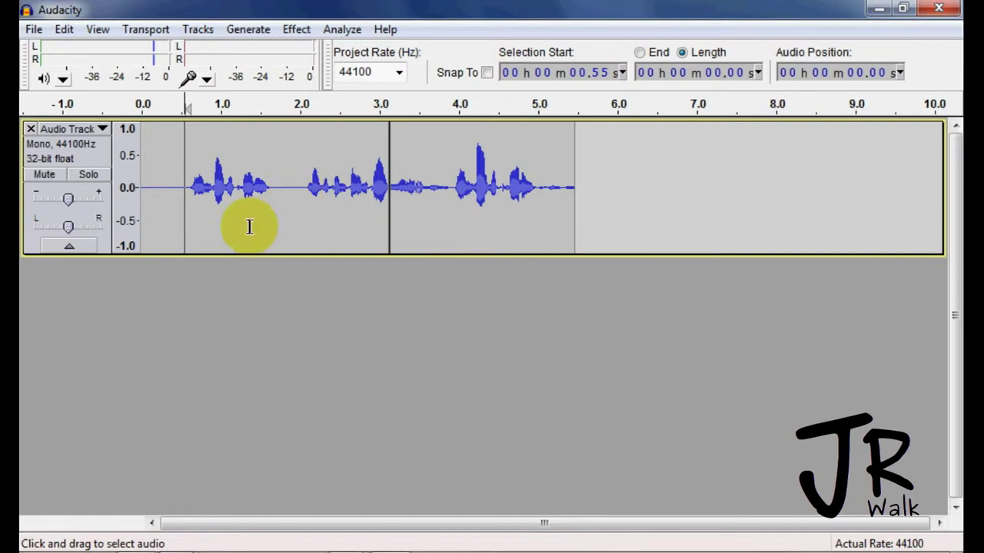
pyautogui.press('space')
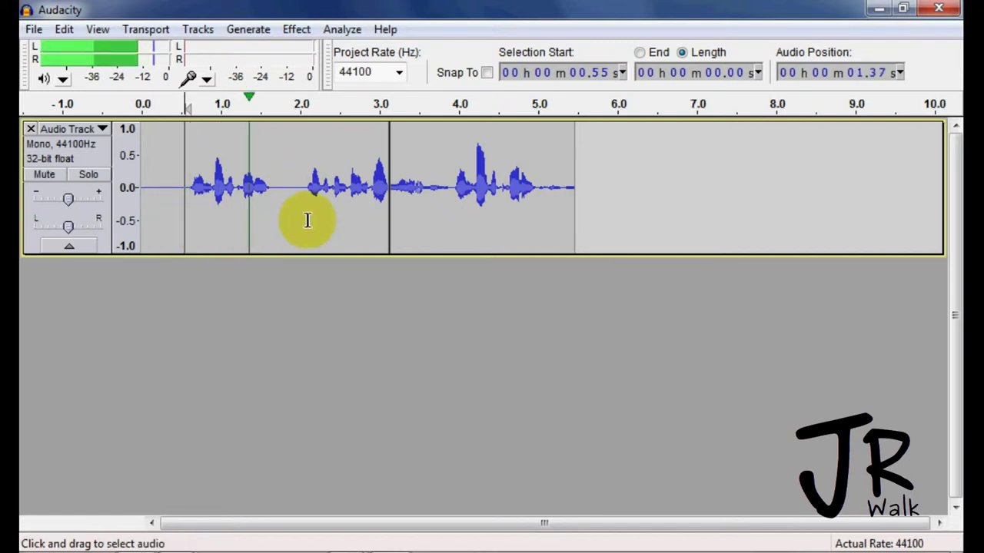
pyautogui.press('space')
pyautogui.click(309, 188)
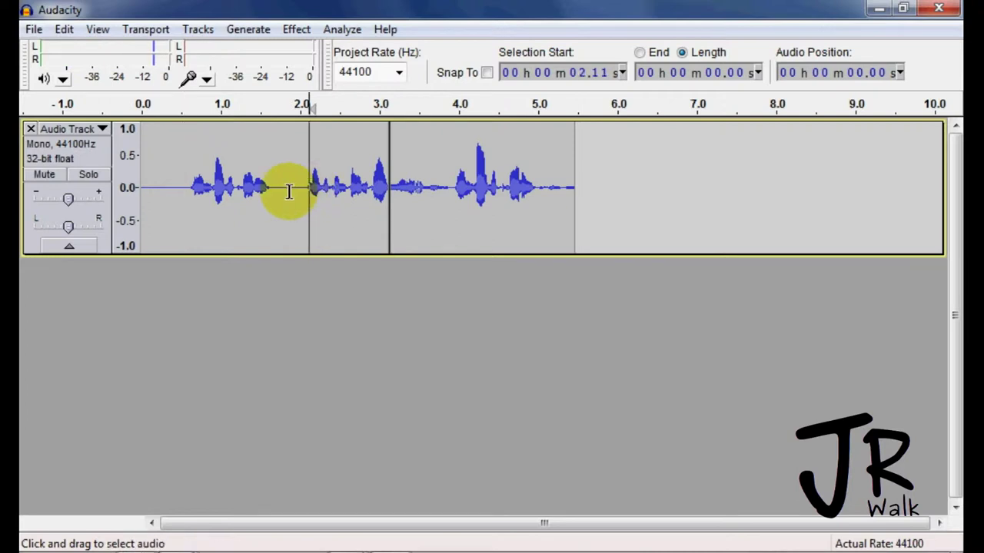
# - Open Edit > Preferences on the Keyboard page, filtered to Transport commands and scrolled to Record
pyautogui.click(65, 31)
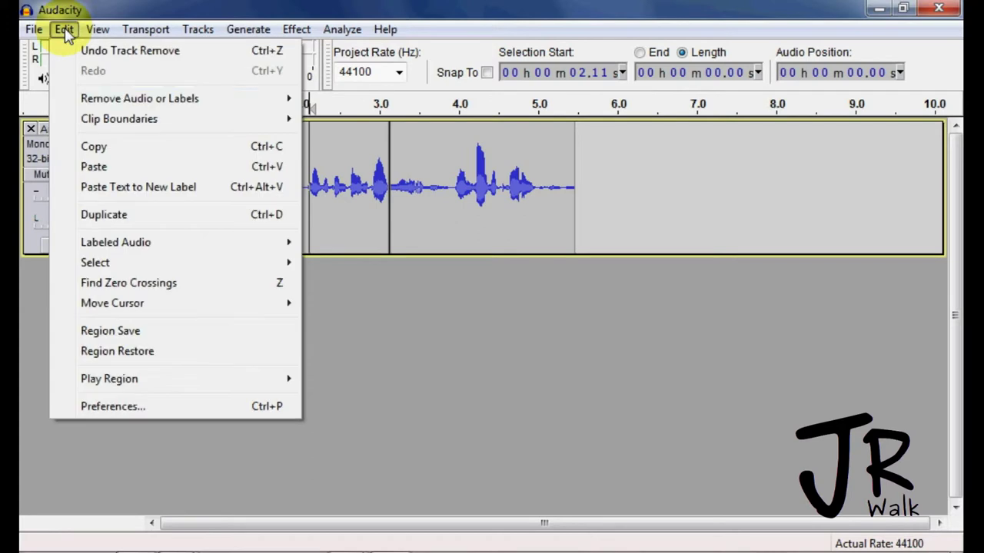
pyautogui.click(131, 411)
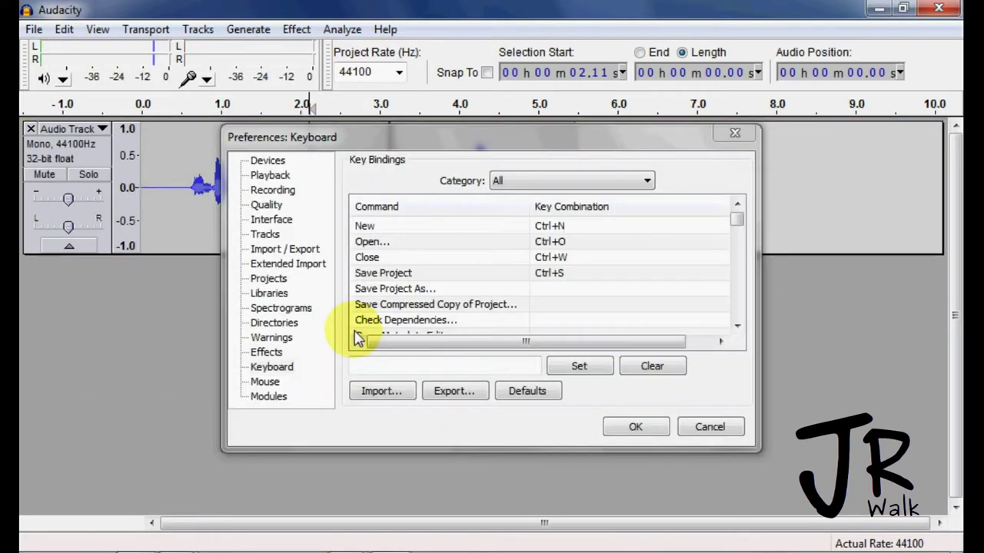
pyautogui.click(277, 372)
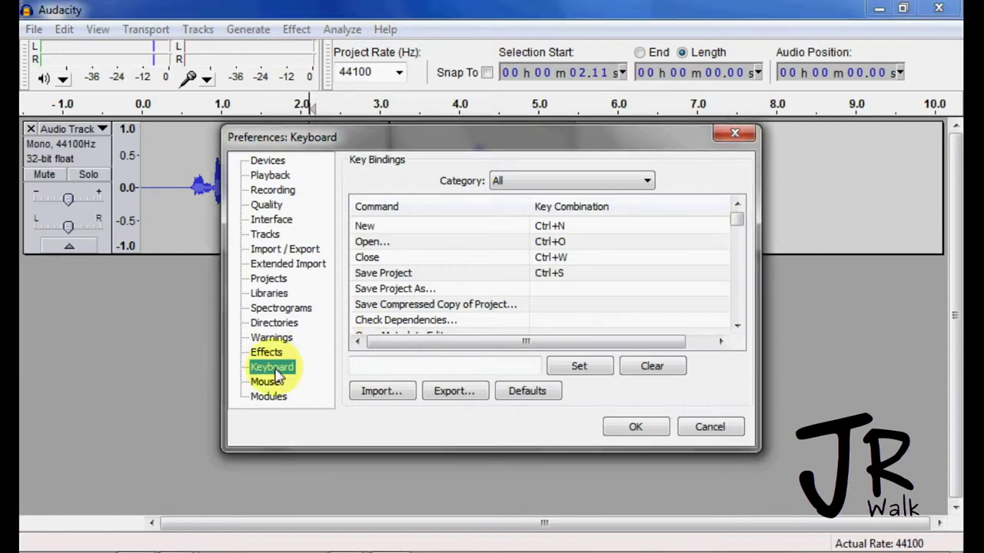
pyautogui.click(646, 182)
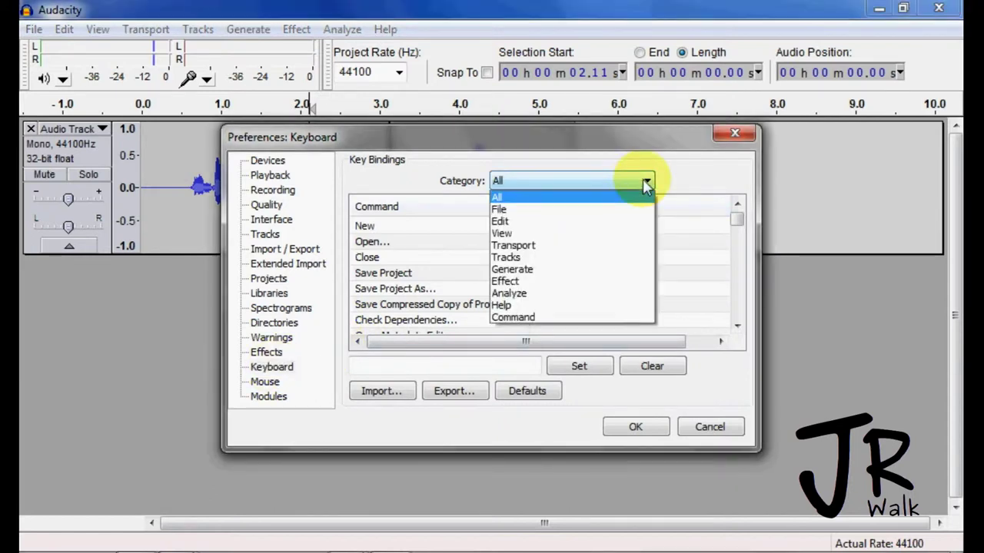
pyautogui.click(538, 246)
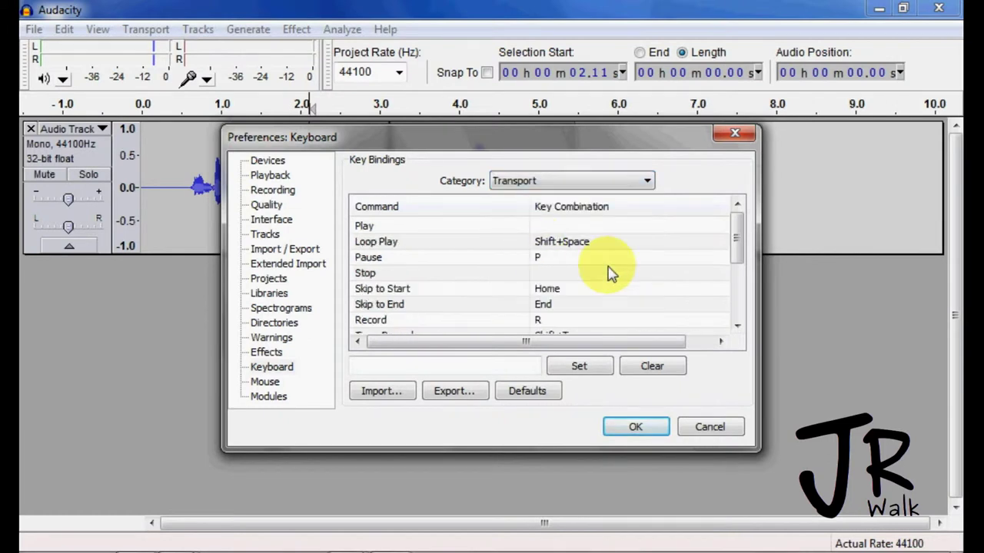
pyautogui.moveTo(738, 257); pyautogui.dragTo(735, 287)
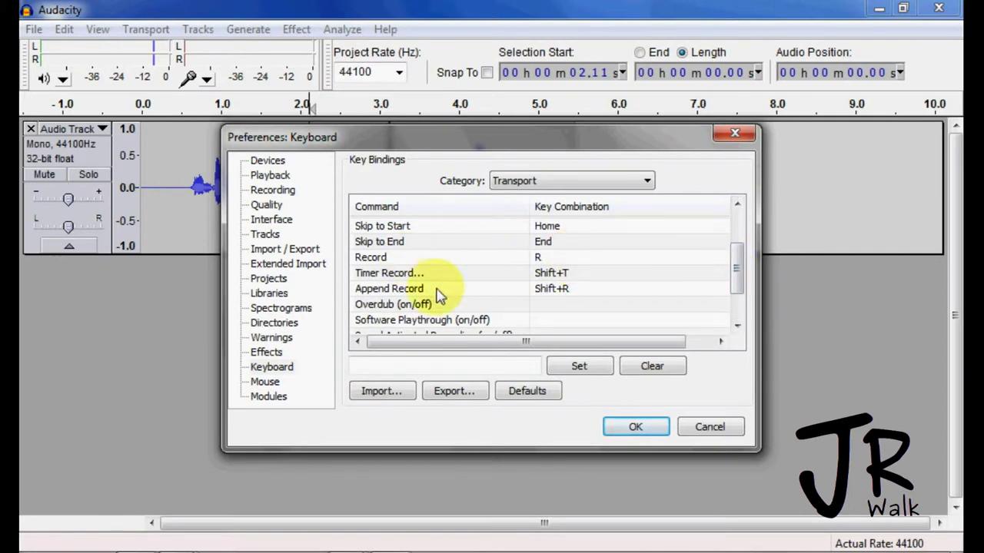
# - Clear Record's R shortcut and try Shift+R, dismissing the conflict warning with Append Record
pyautogui.click(550, 260)
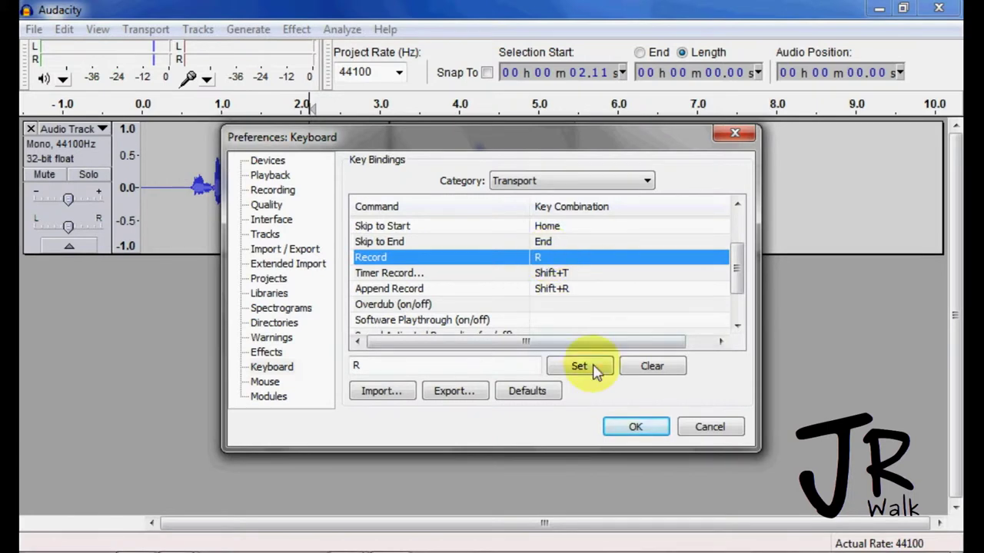
pyautogui.click(650, 367)
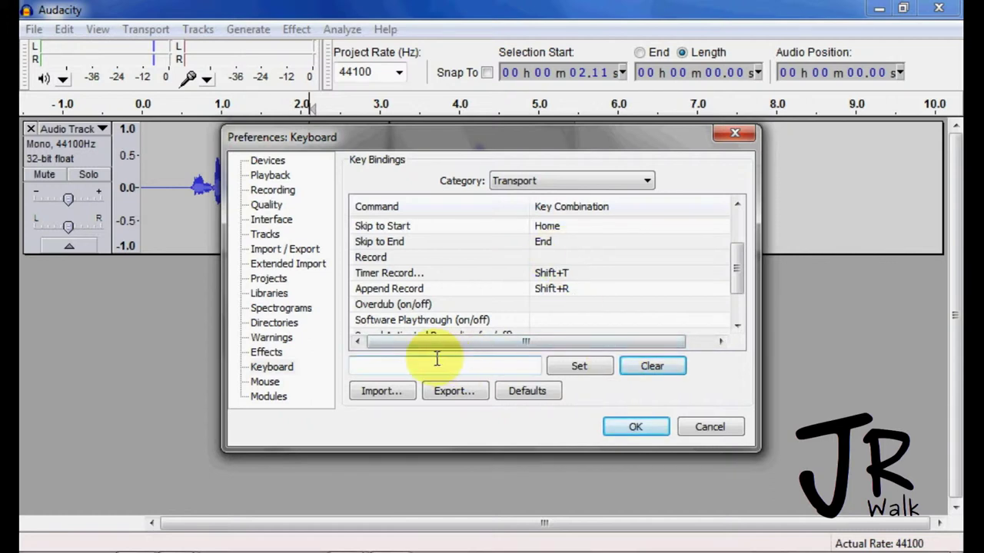
pyautogui.click(411, 366)
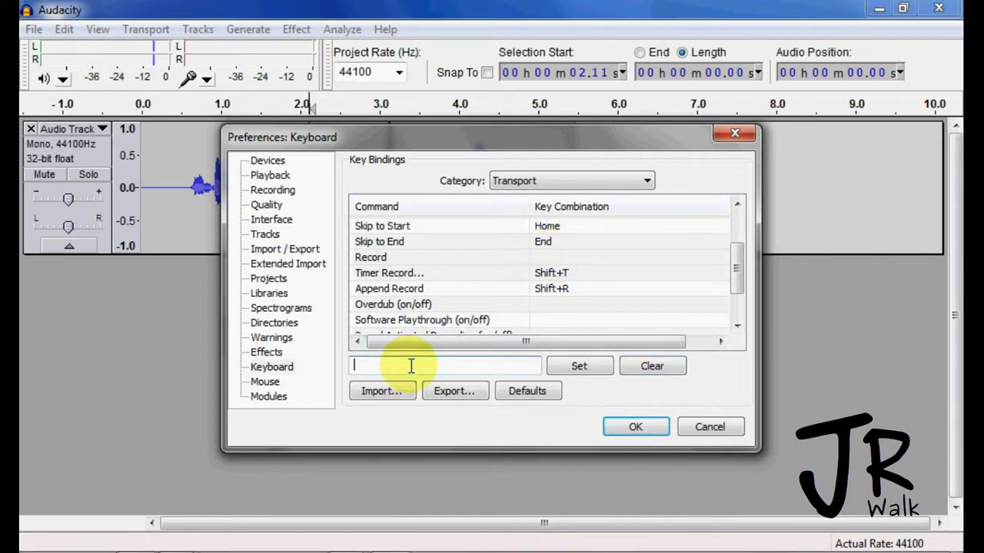
pyautogui.hotkey('shift', 'r')
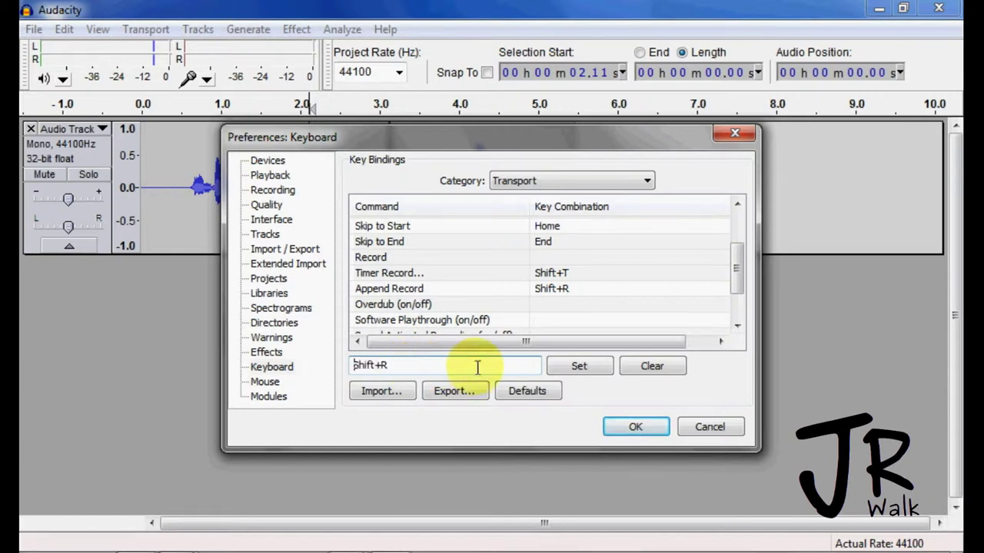
pyautogui.click(579, 370)
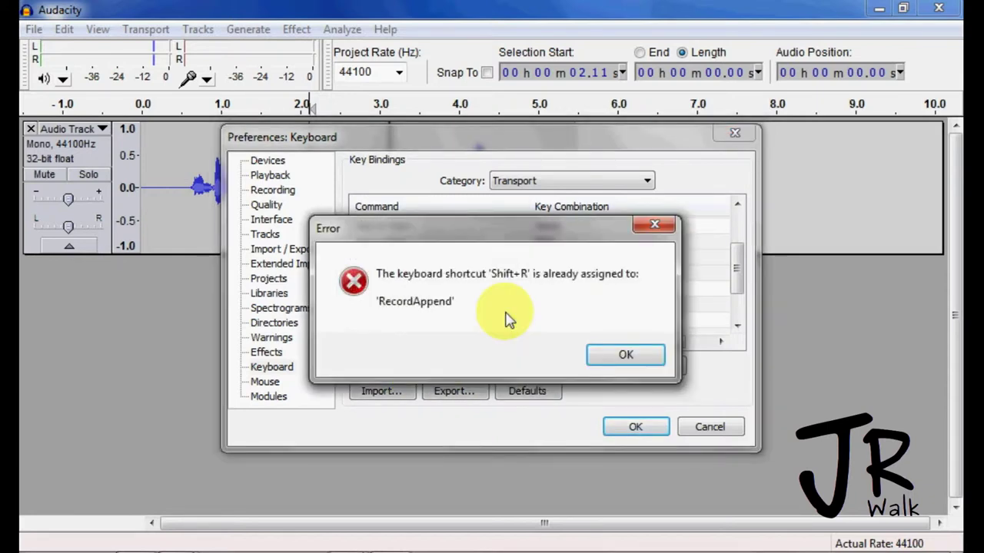
pyautogui.click(619, 353)
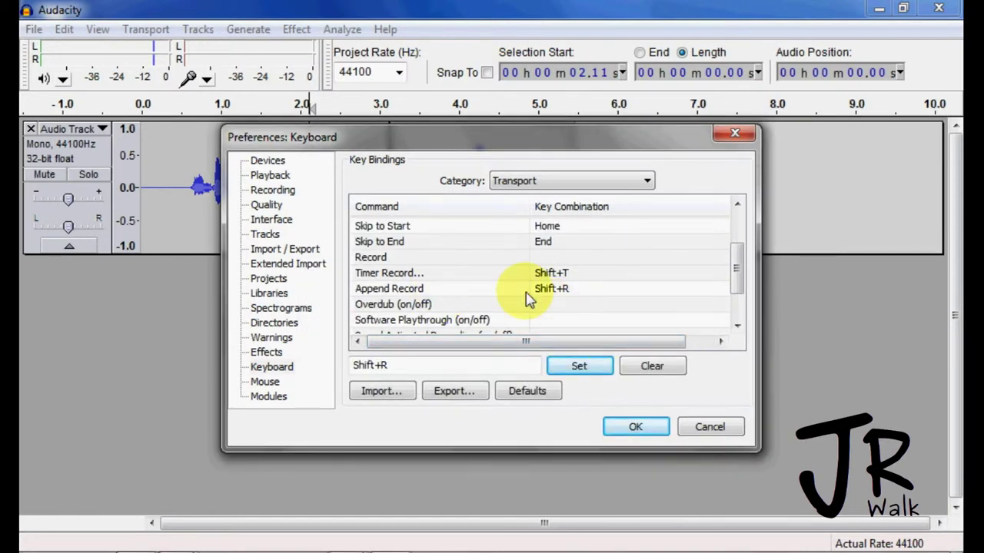
# - Replace Append Record's Shift+R with R, then assign Shift+R to Record
pyautogui.click(553, 296)
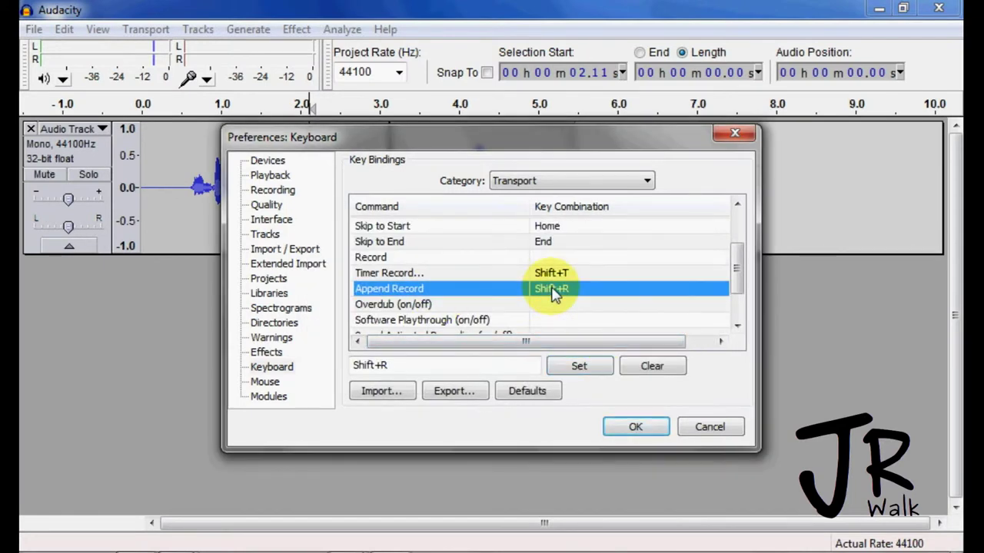
pyautogui.click(651, 366)
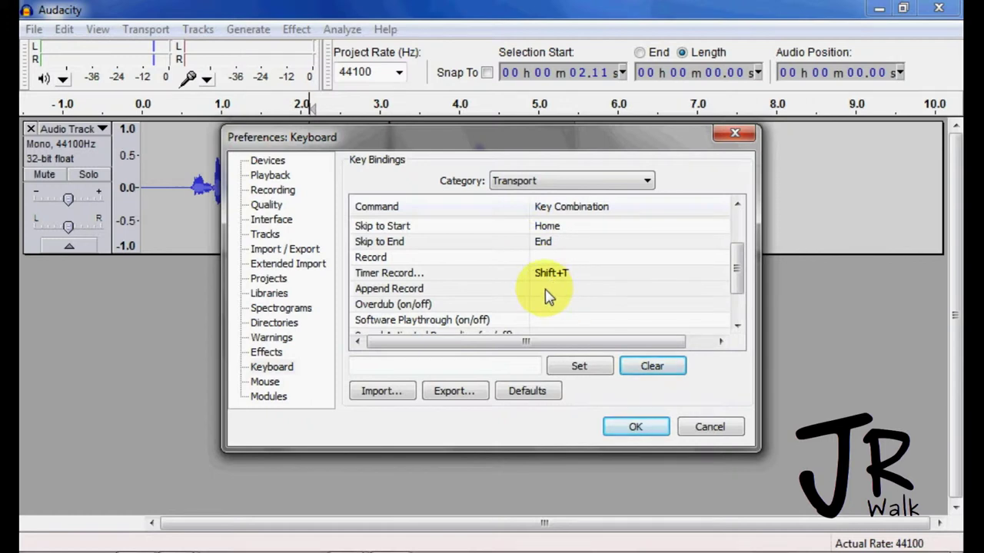
pyautogui.click(548, 297)
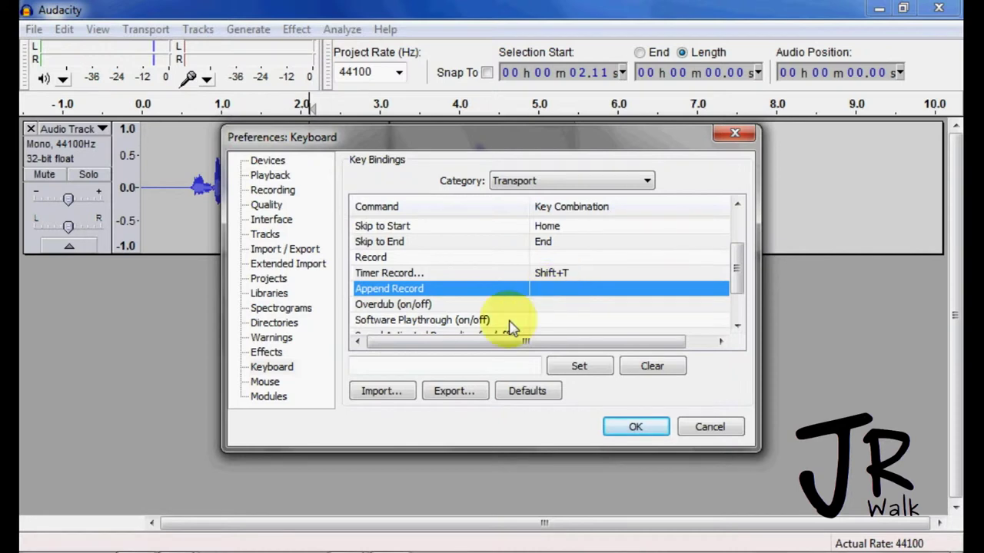
pyautogui.click(414, 366)
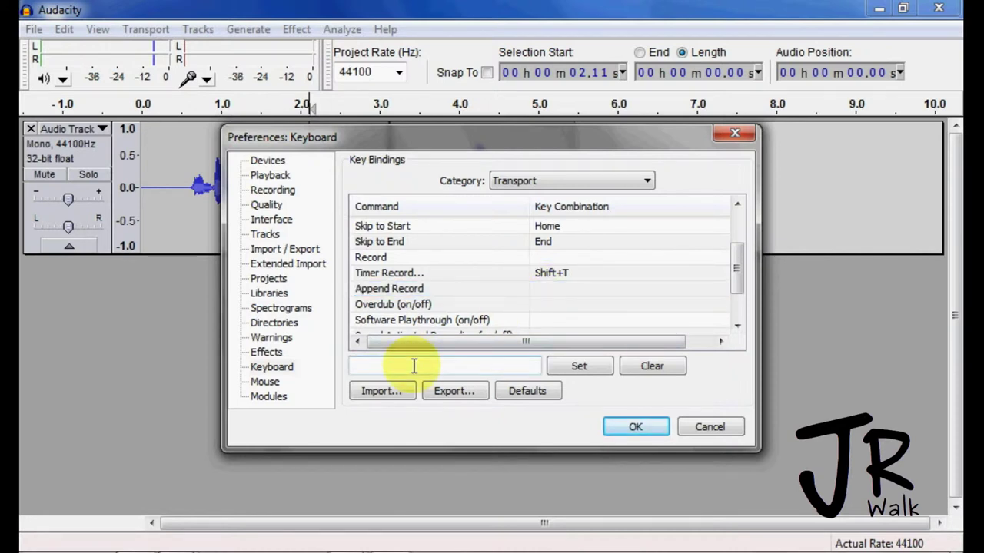
pyautogui.press('r')
pyautogui.click(580, 370)
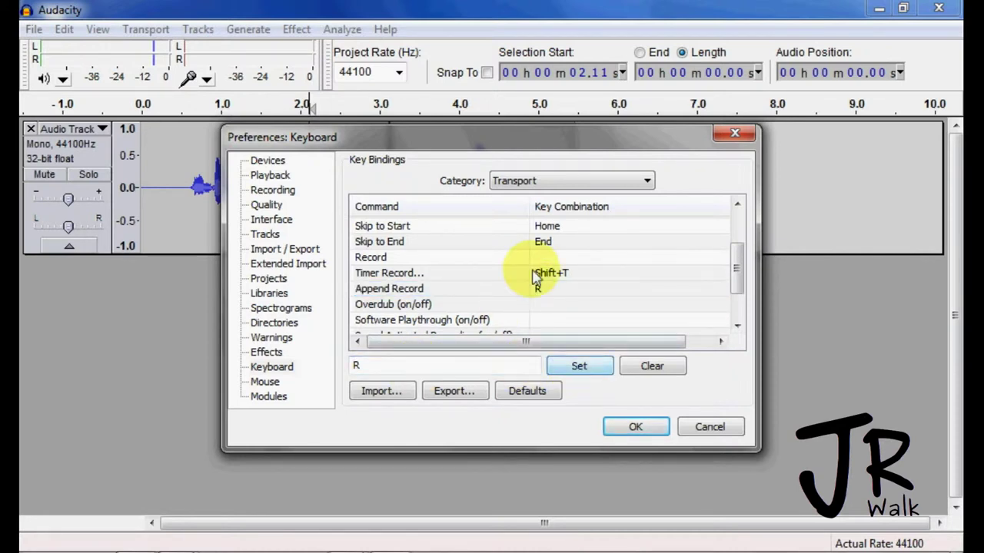
pyautogui.click(538, 258)
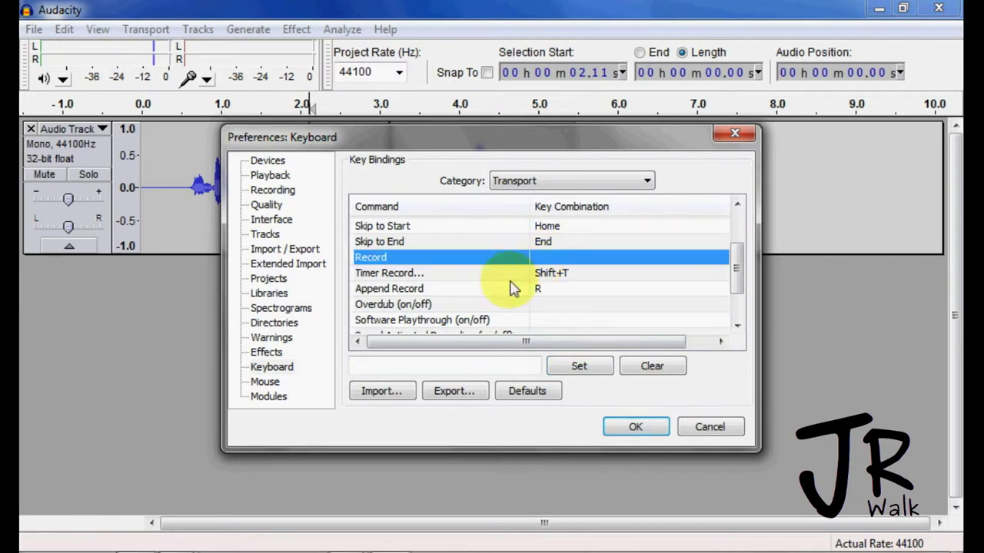
pyautogui.click(420, 366)
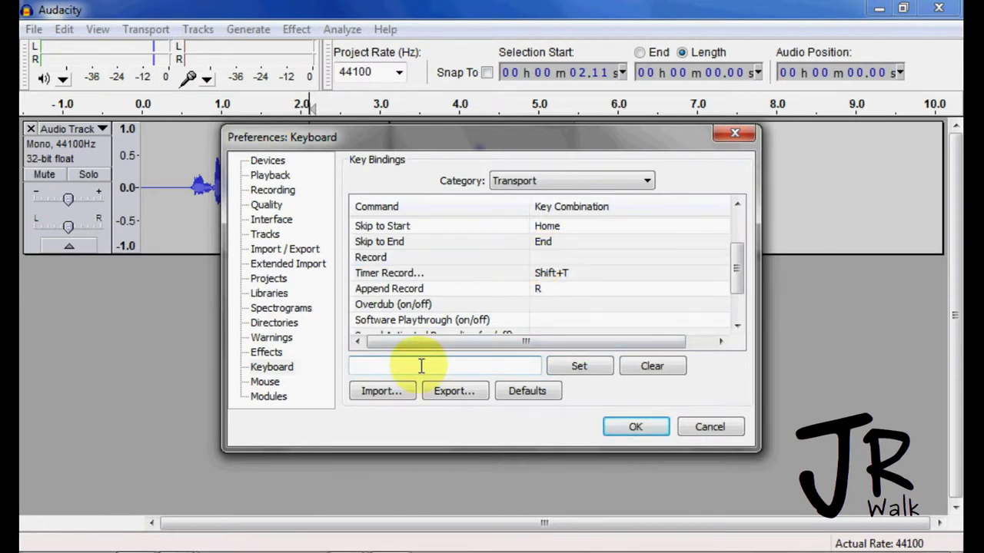
pyautogui.click(576, 367)
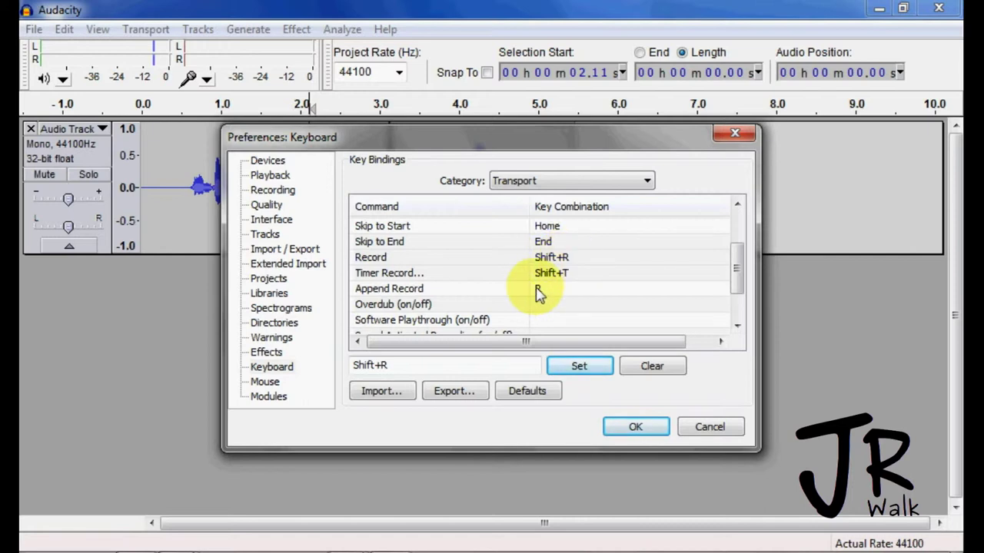
# - Switch the shortcut list to the Command category and scroll to the Play/Stop commands
pyautogui.click(633, 186)
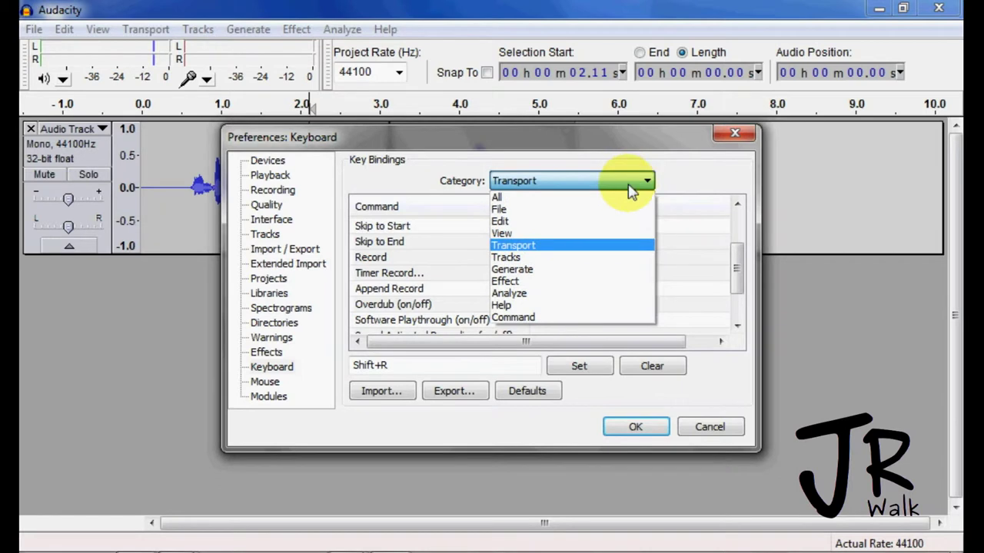
pyautogui.click(570, 318)
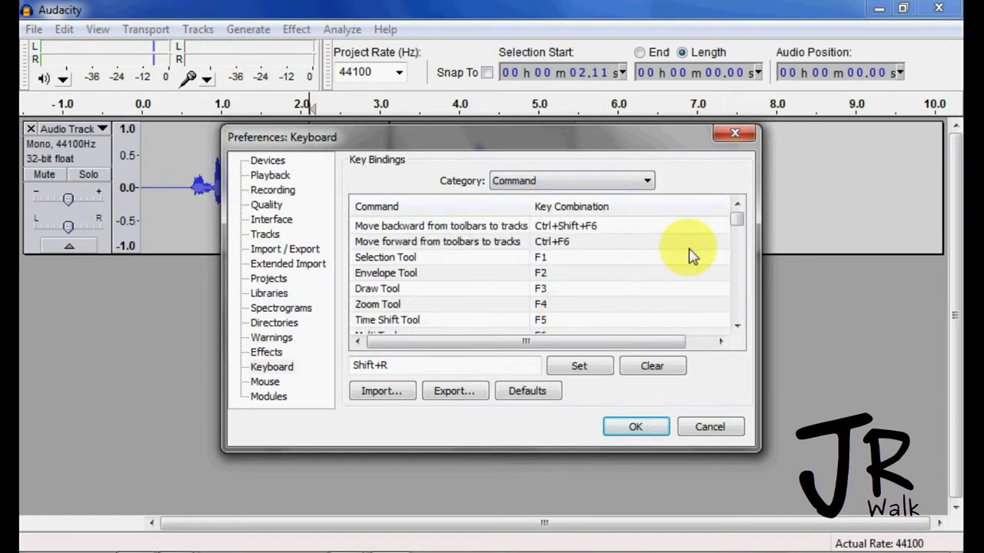
pyautogui.click(737, 326)
pyautogui.click(736, 326)
pyautogui.click(736, 326)
pyautogui.click(736, 326)
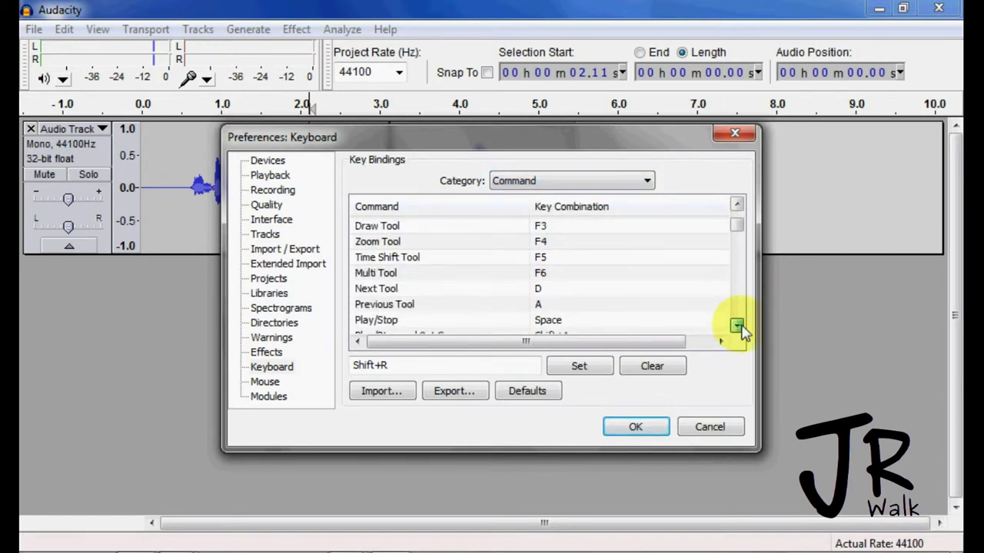
pyautogui.click(736, 326)
pyautogui.click(737, 325)
pyautogui.click(737, 326)
pyautogui.click(737, 326)
pyautogui.click(736, 326)
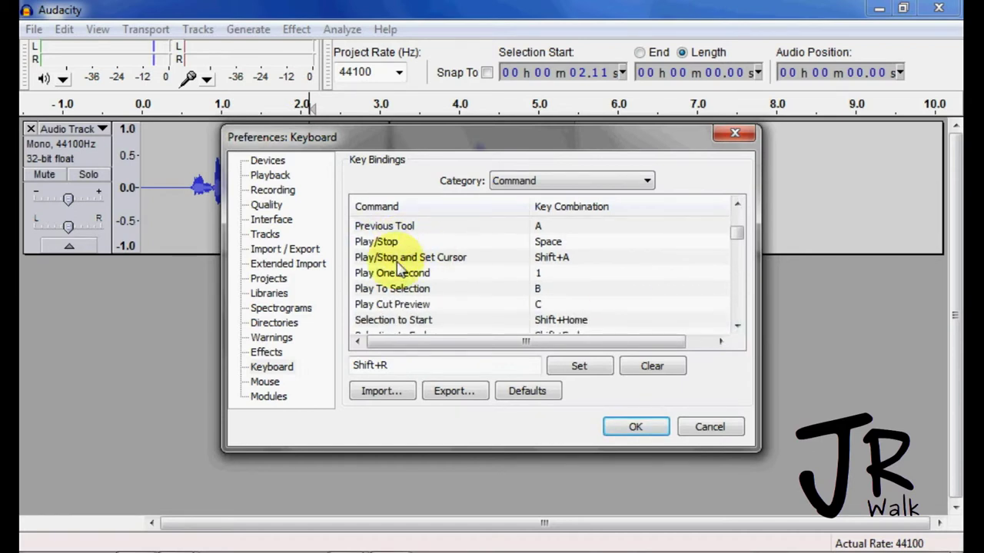
# - Clear Play/Stop's Space and Play/Stop and Set Cursor's Shift+A shortcuts
pyautogui.click(565, 244)
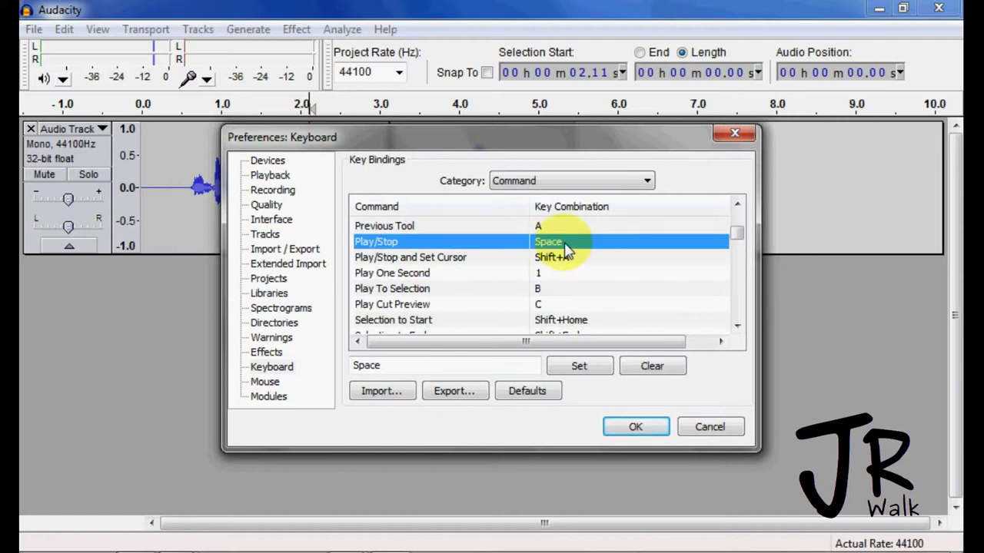
pyautogui.click(651, 366)
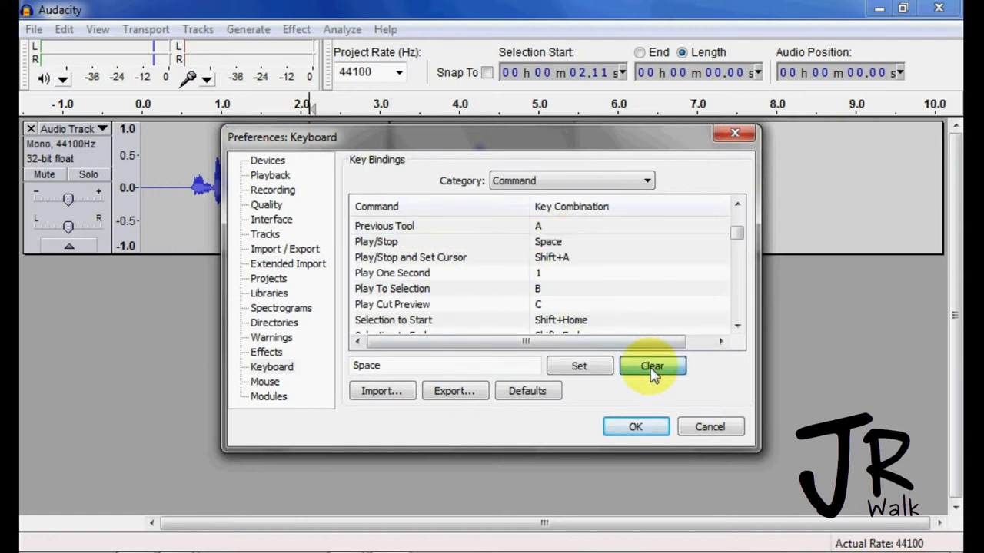
pyautogui.click(589, 260)
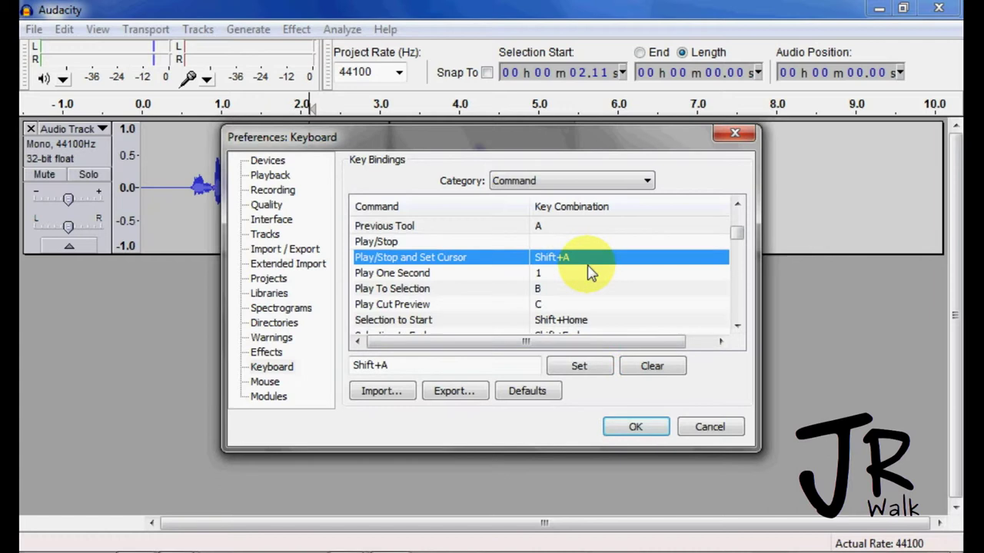
pyautogui.click(652, 367)
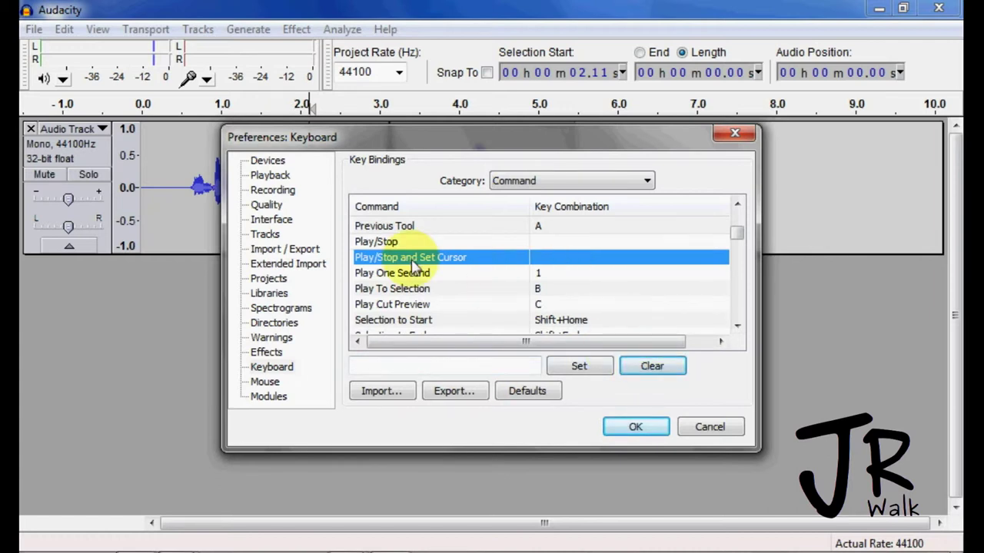
# - Bind Space to Play/Stop and Set Cursor and Shift+A to Play/Stop
pyautogui.click(432, 367)
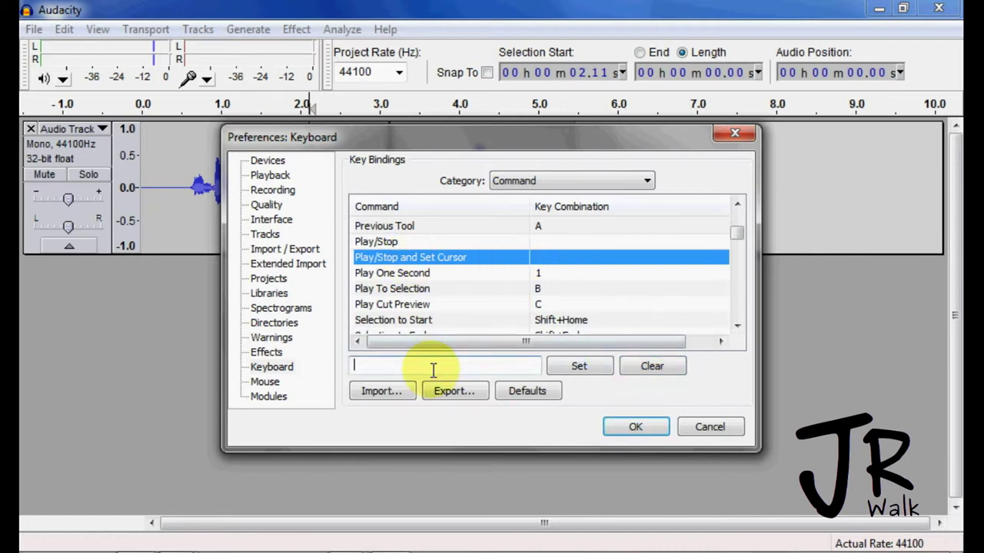
pyautogui.press('space')
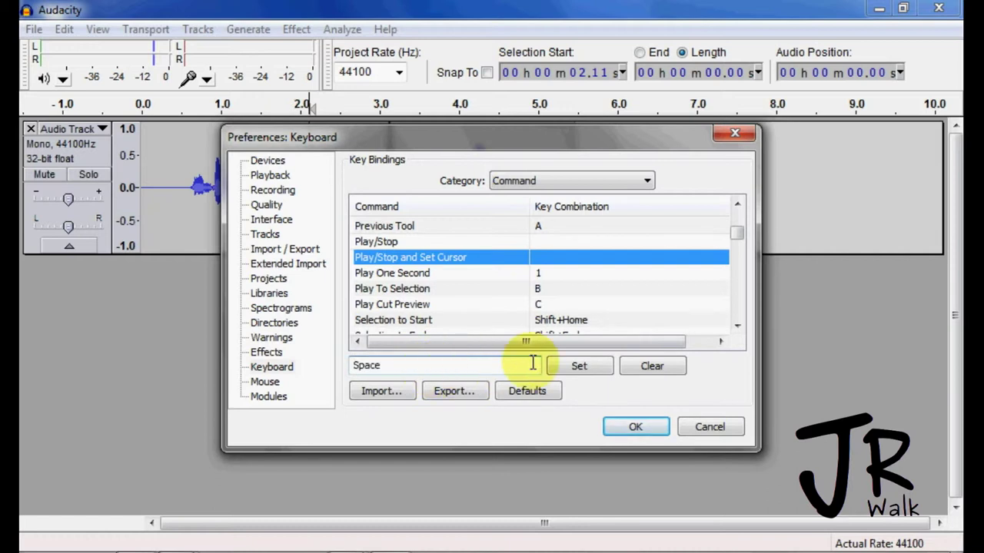
pyautogui.click(581, 366)
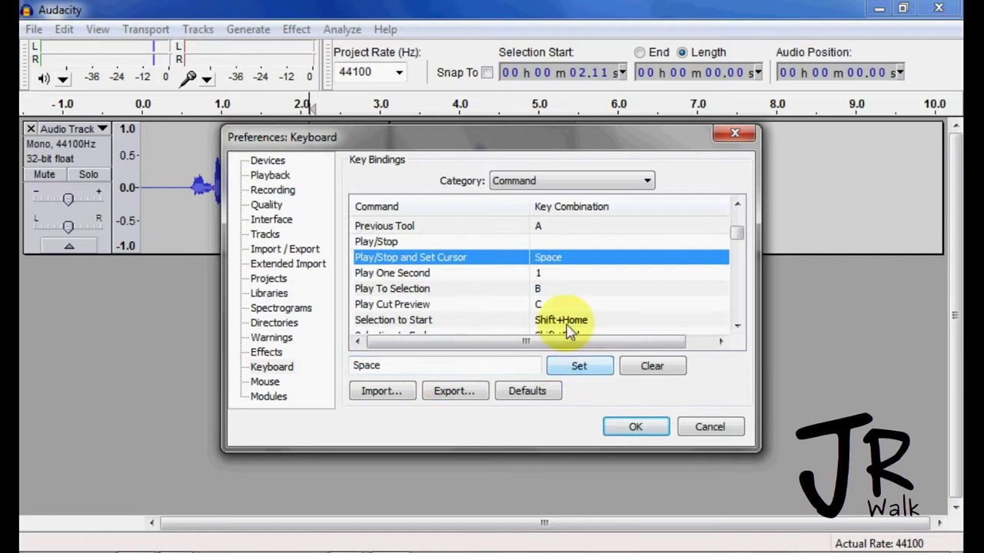
pyautogui.click(549, 243)
pyautogui.click(422, 366)
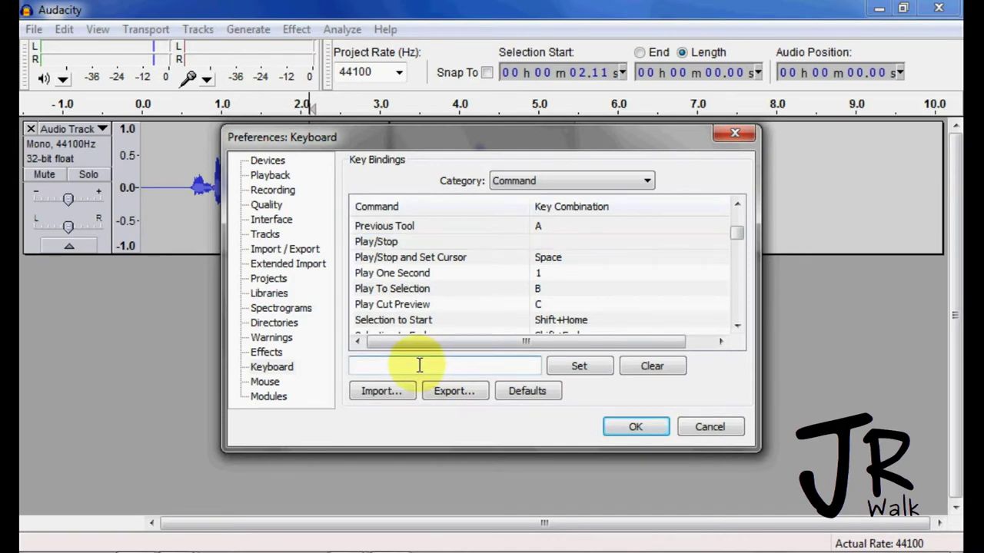
pyautogui.hotkey('shift', 'a')
pyautogui.click(578, 366)
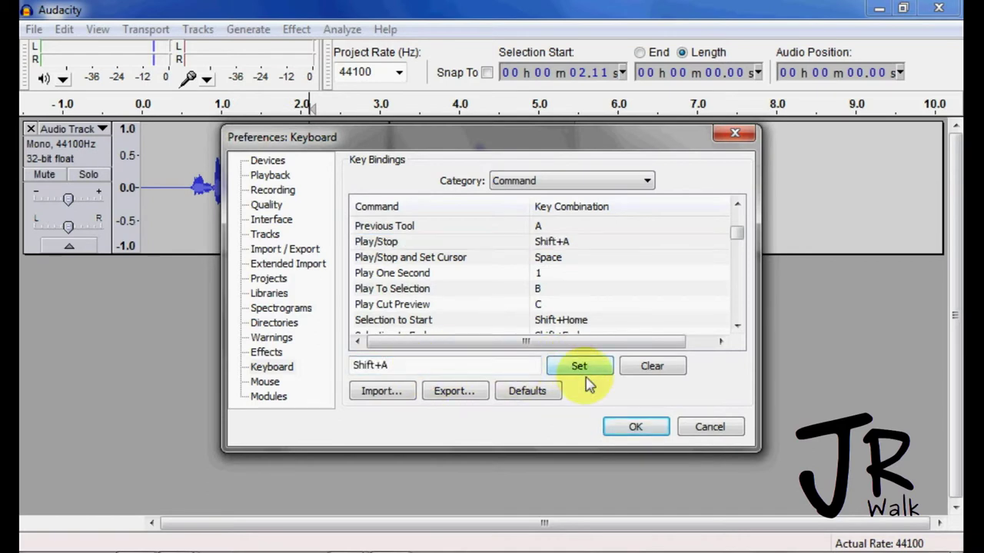
# - Save the new shortcuts and place the start point at about 0.71 s
pyautogui.click(633, 429)
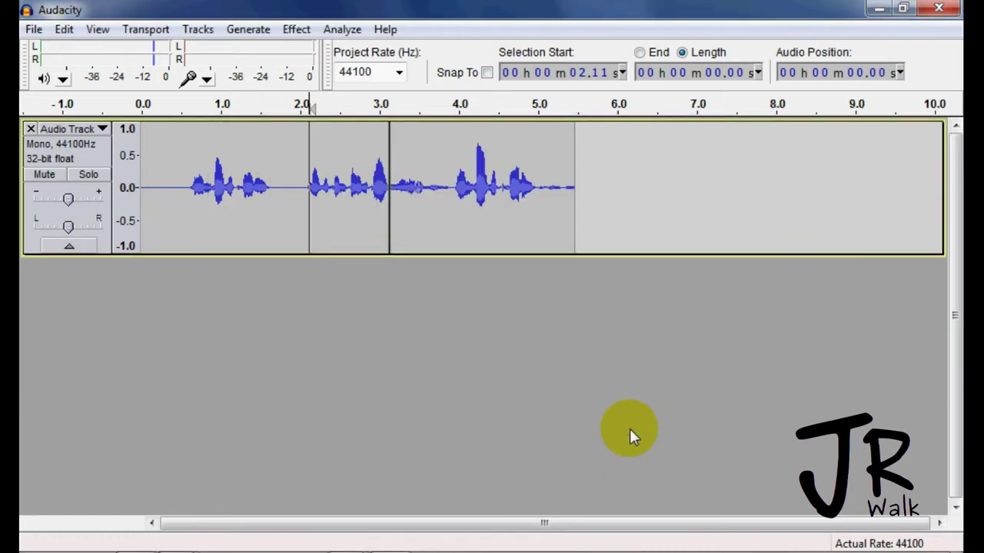
pyautogui.click(239, 217)
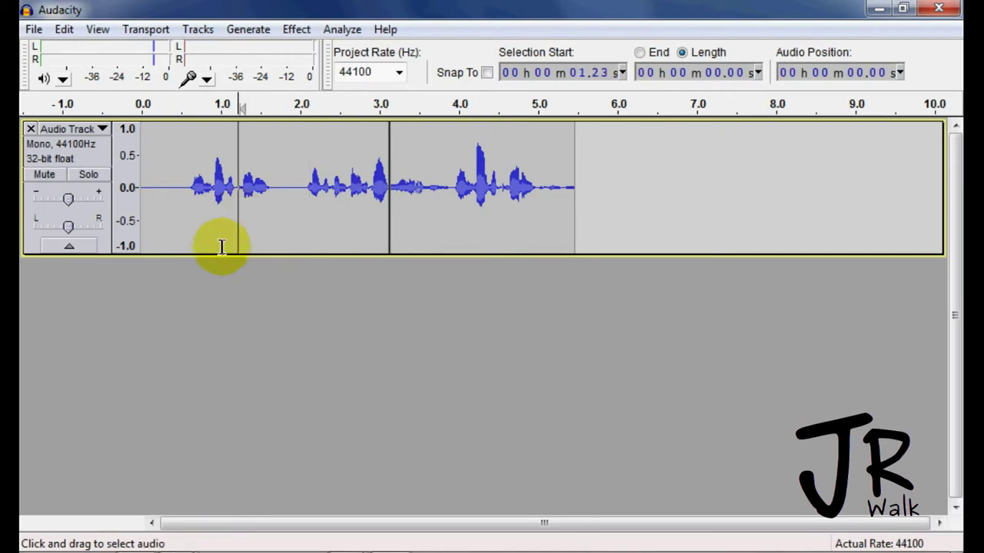
pyautogui.click(193, 234)
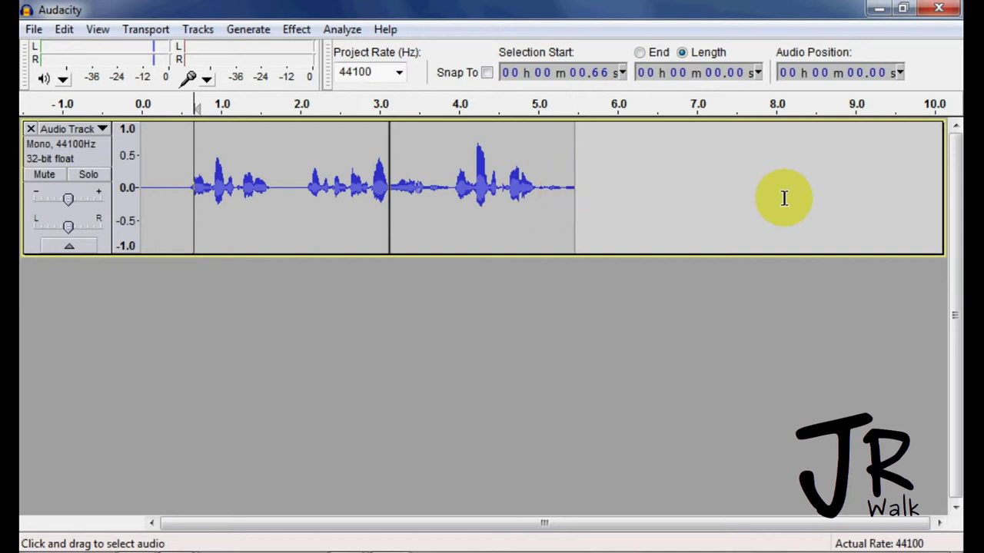
pyautogui.click(198, 218)
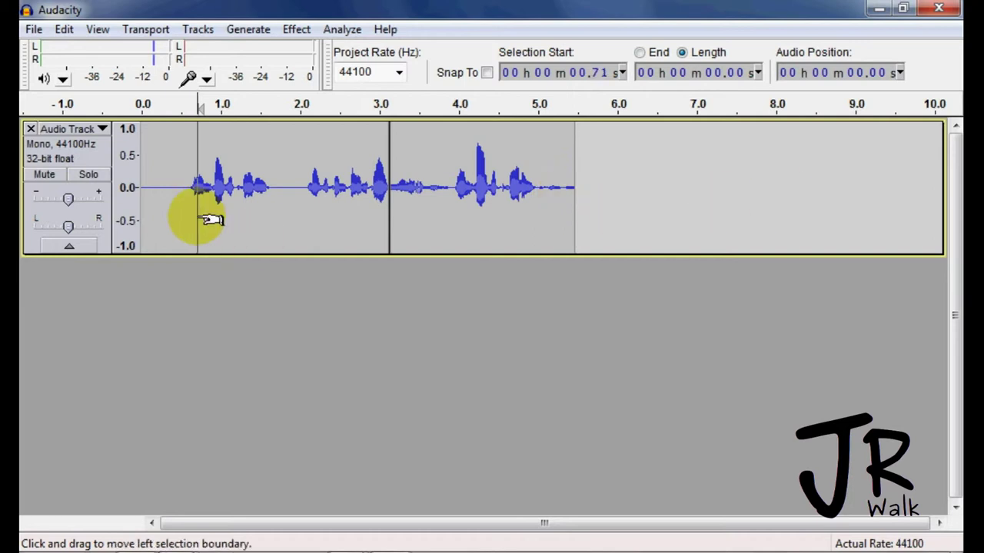
# - Append three recorded takes onto the track's end, extending it to about 11.6 seconds
pyautogui.hotkey('shift', 'r')
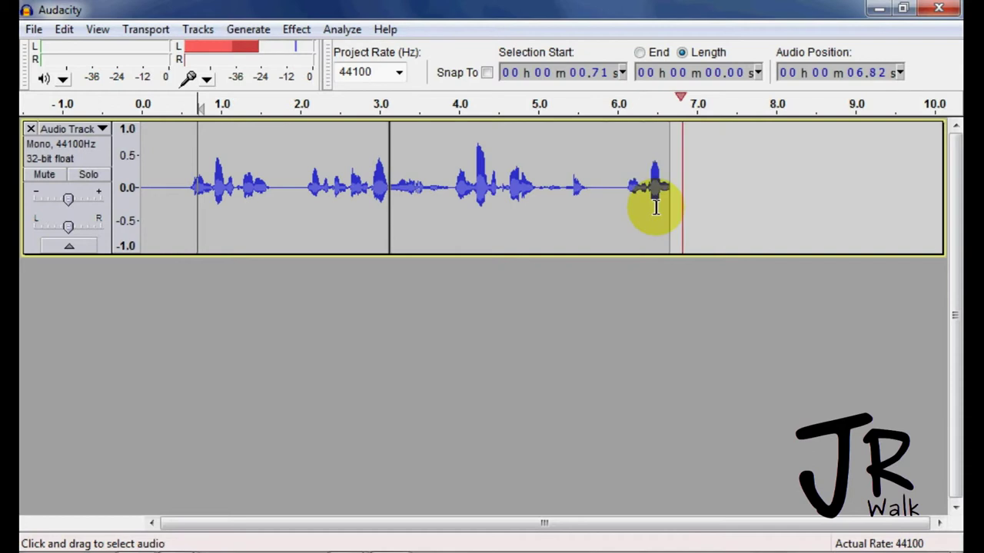
pyautogui.press('space')
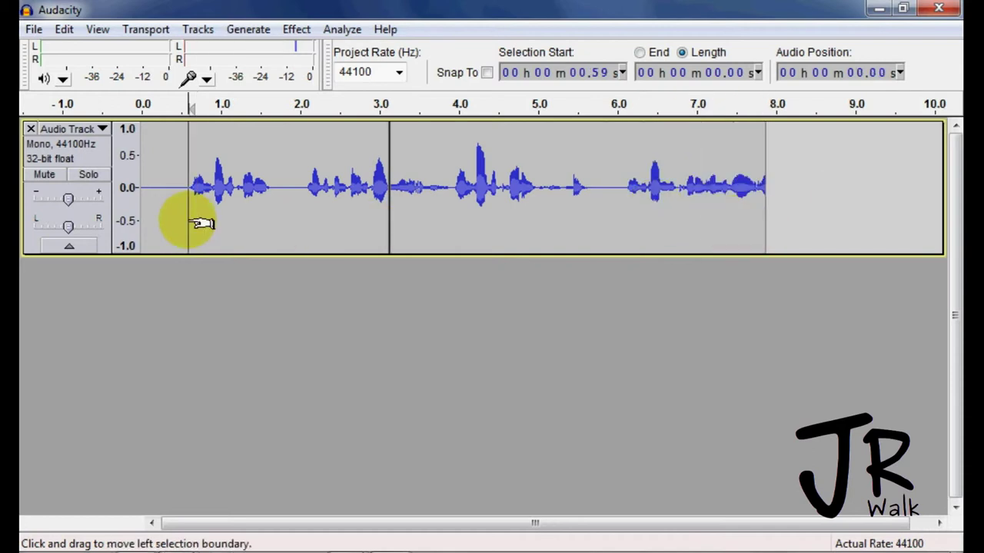
pyautogui.press('r')
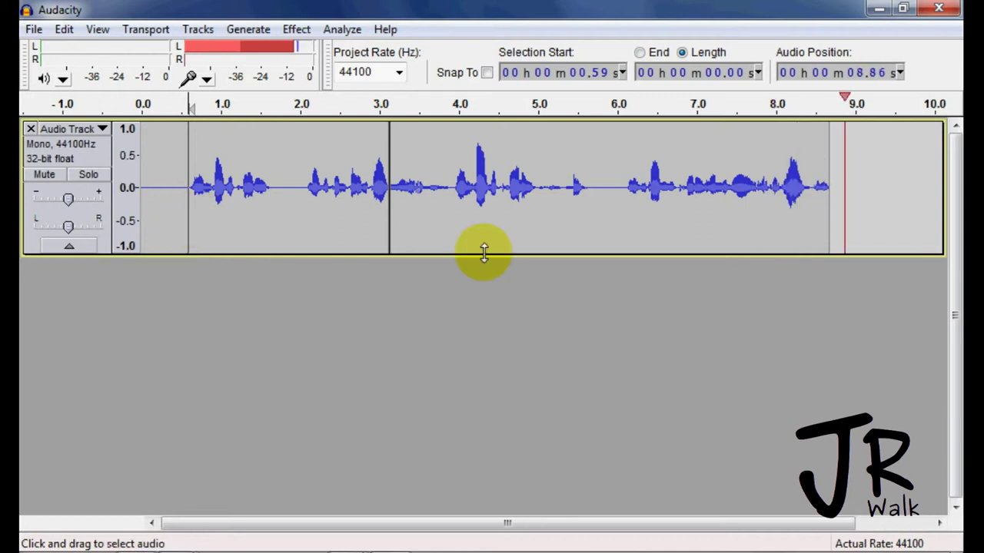
pyautogui.press('space')
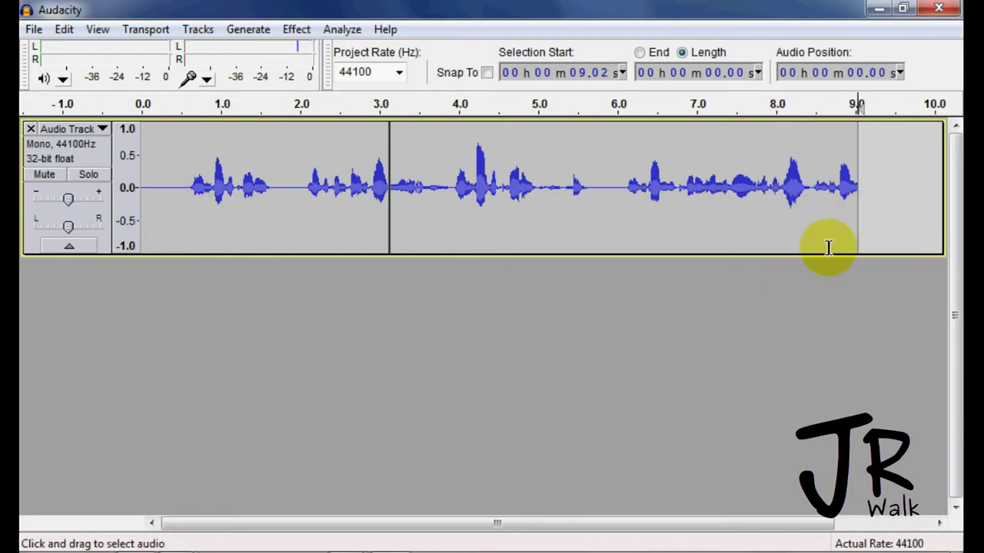
pyautogui.moveTo(794, 527); pyautogui.dragTo(892, 528)
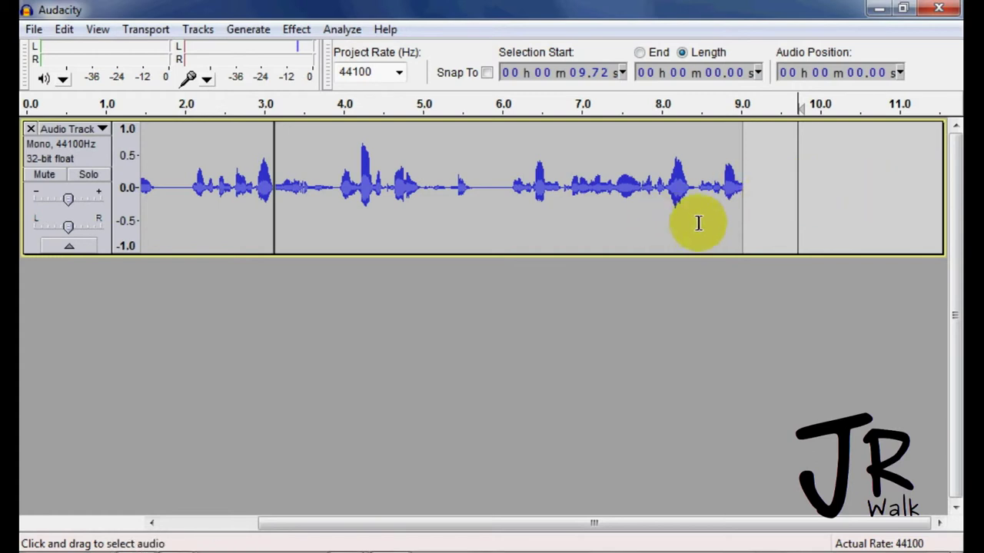
pyautogui.hotkey('shift', 'r')
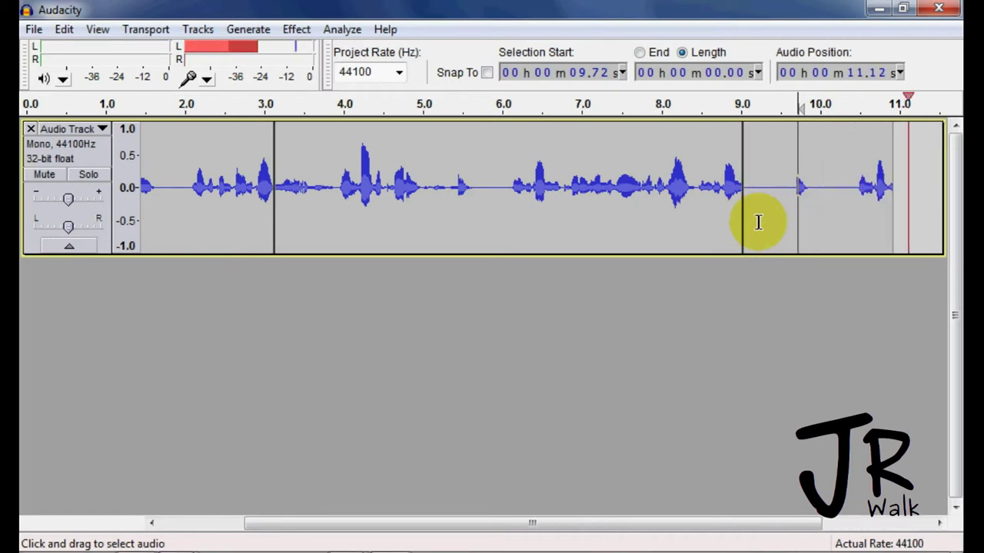
pyautogui.press('space')
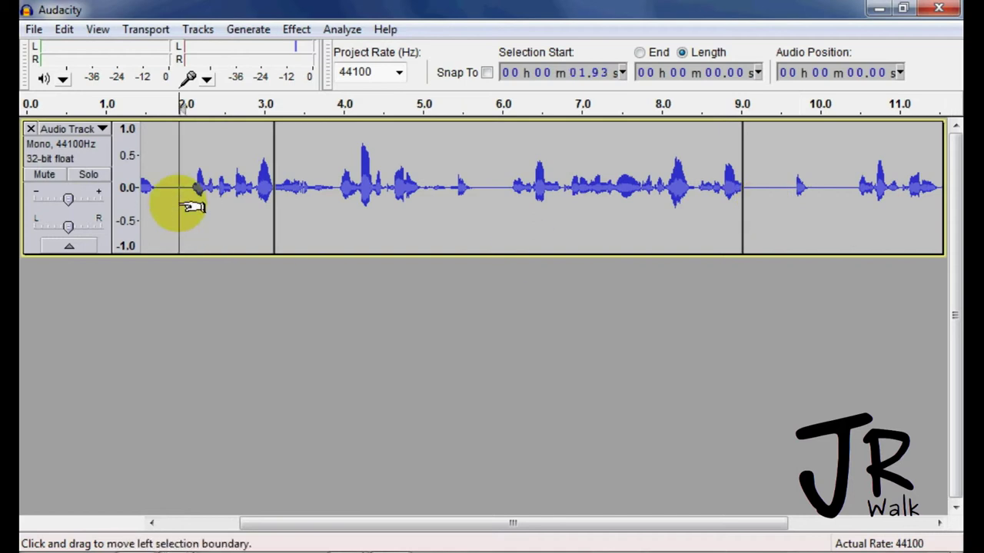
# - Play the track from 1.93 s and then from 5.93 s, stopping each by clicking the track
pyautogui.press('space')
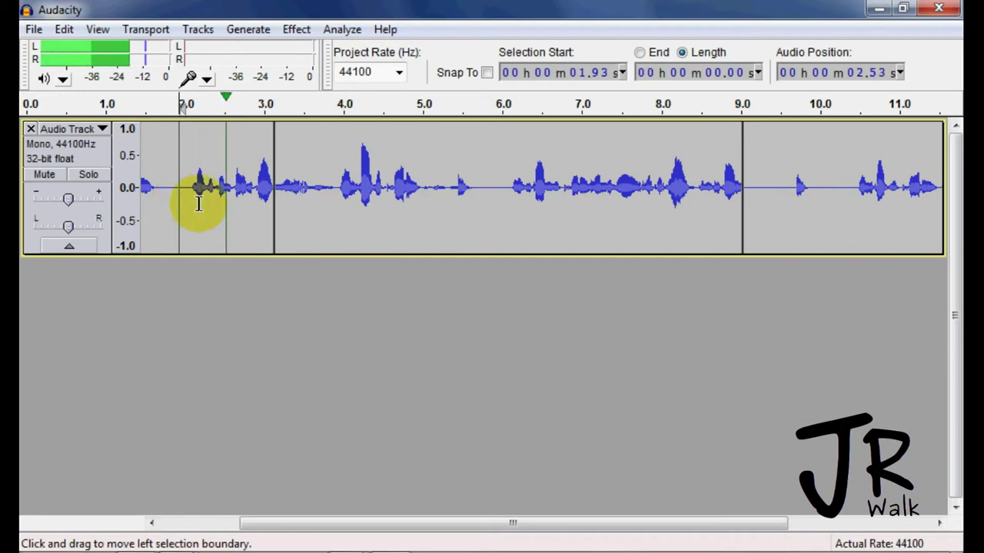
pyautogui.click(500, 224)
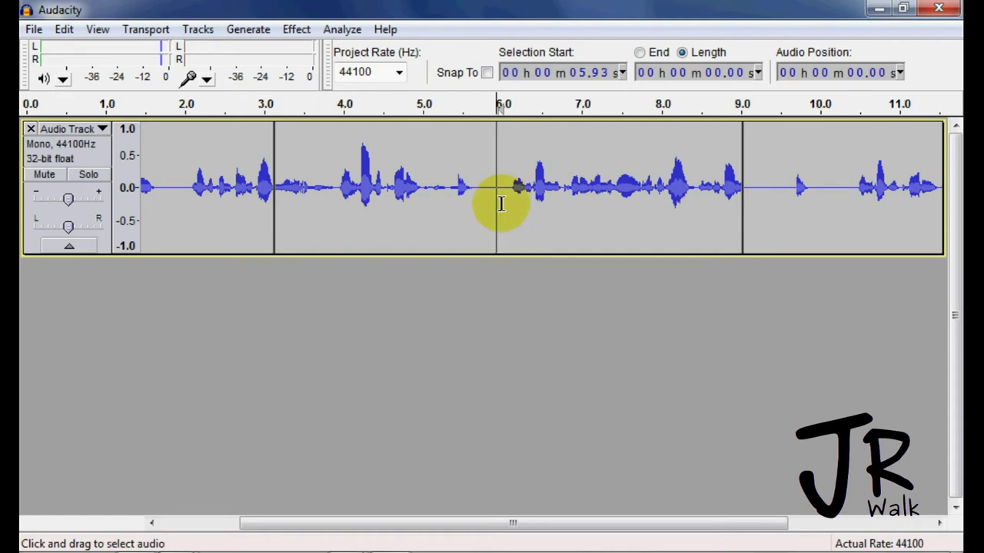
pyautogui.press('space')
pyautogui.click(581, 214)
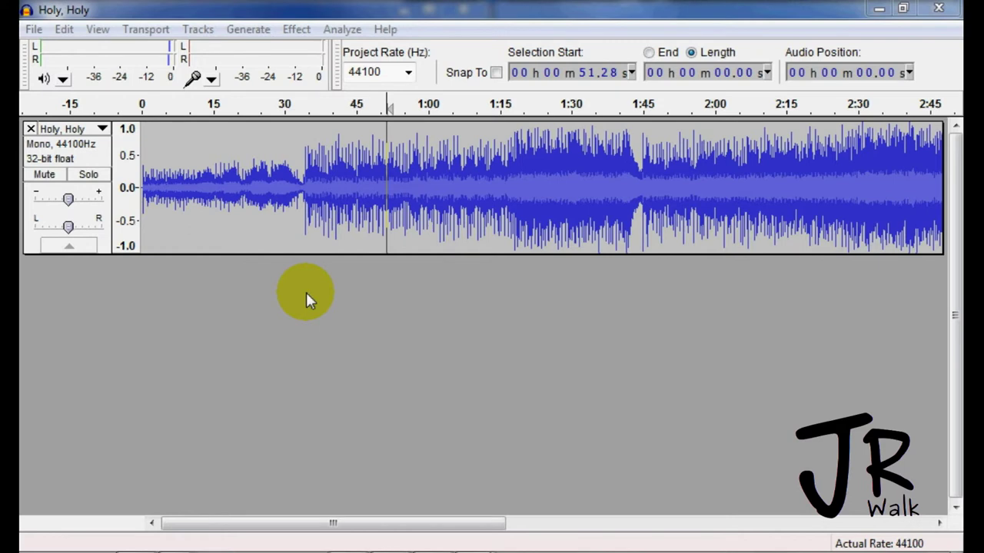
# - Check in the File menu that Apply Chain has no shortcut, then open the Edit menu
pyautogui.click(34, 31)
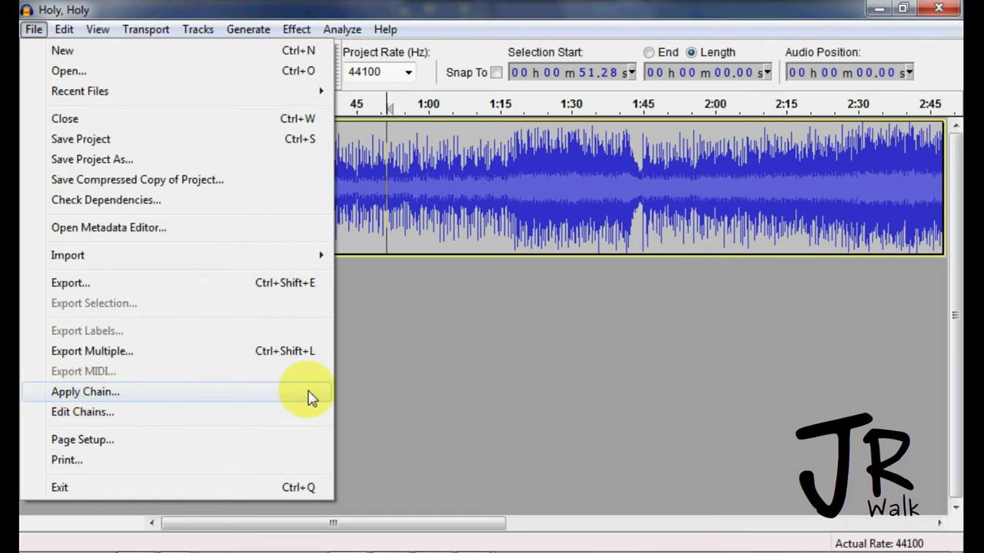
pyautogui.click(392, 382)
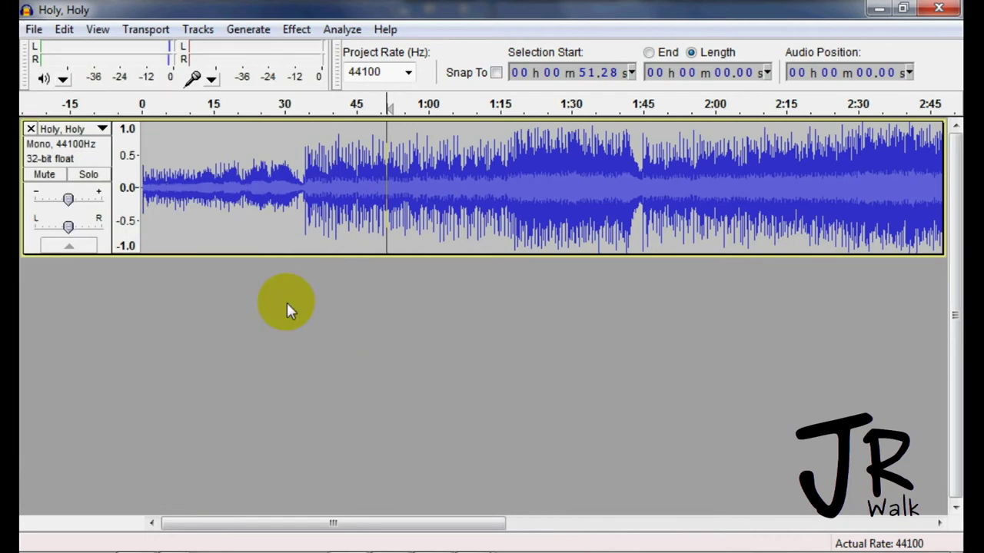
pyautogui.click(63, 32)
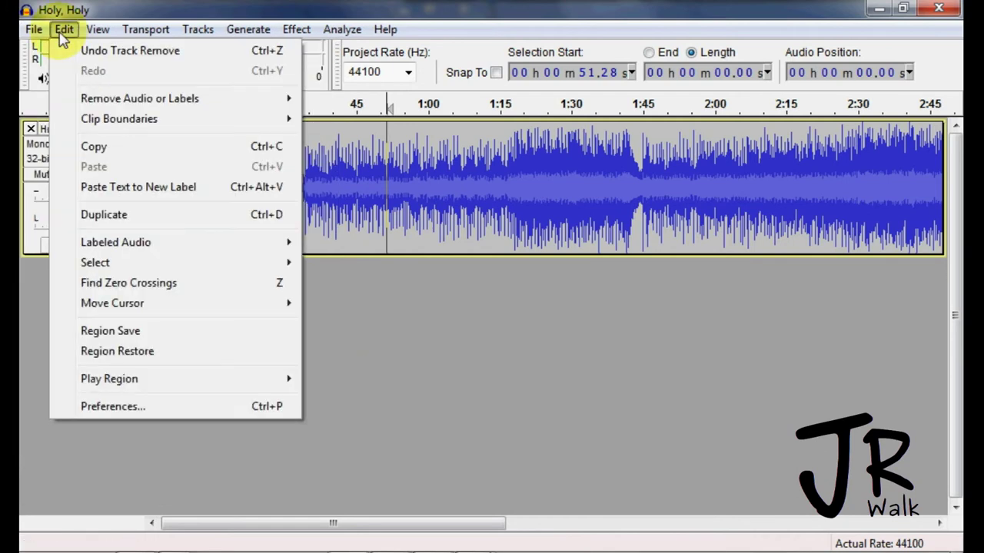
# - In Keyboard preferences, bind Apply Chain in the File category to Ctrl+Shift+Q and save
pyautogui.click(121, 402)
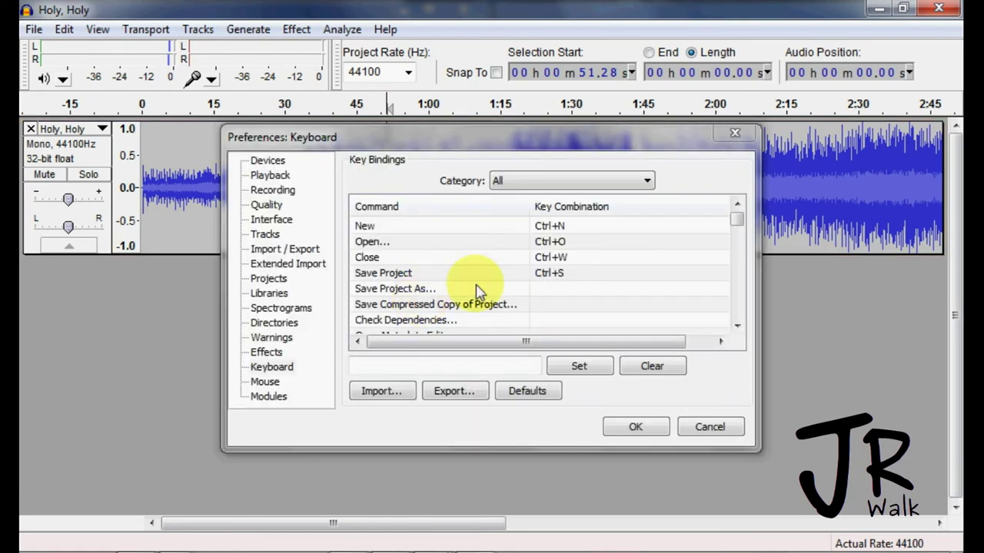
pyautogui.click(644, 182)
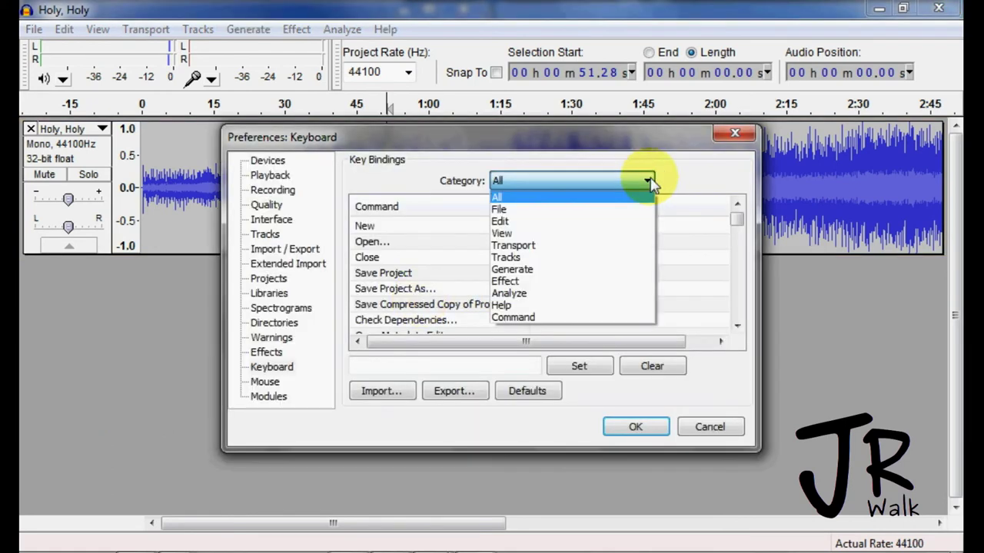
pyautogui.click(547, 214)
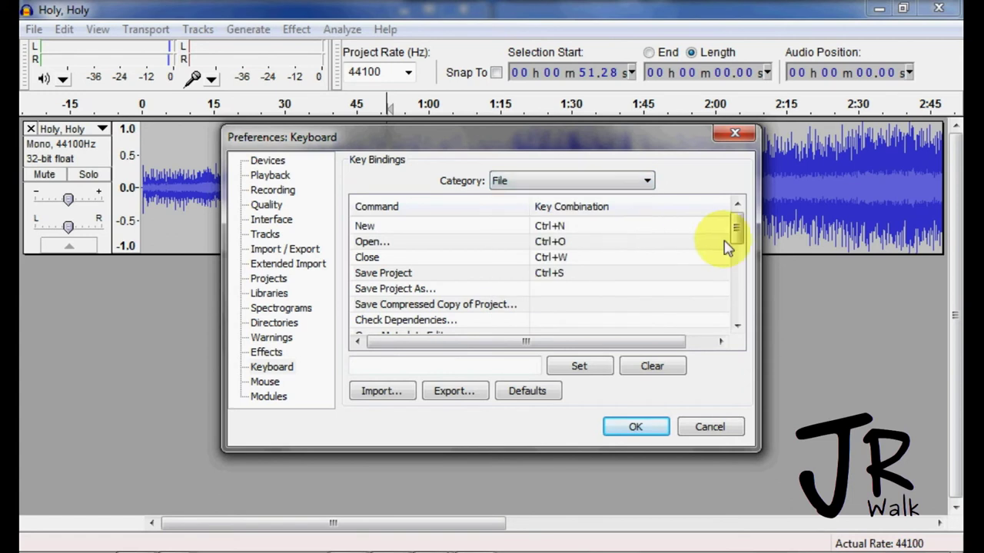
pyautogui.moveTo(735, 224); pyautogui.dragTo(702, 303)
pyautogui.click(562, 293)
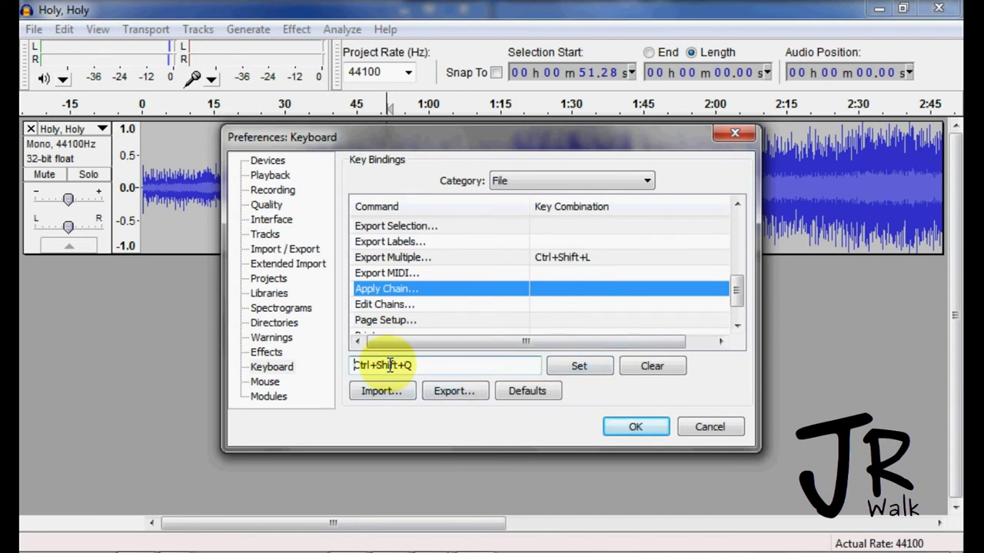
pyautogui.click(584, 372)
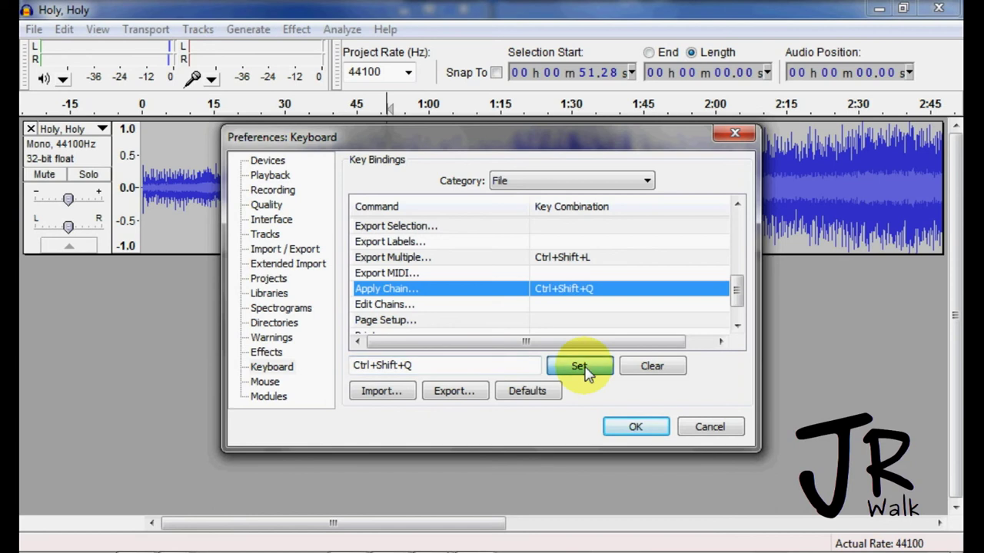
pyautogui.click(631, 429)
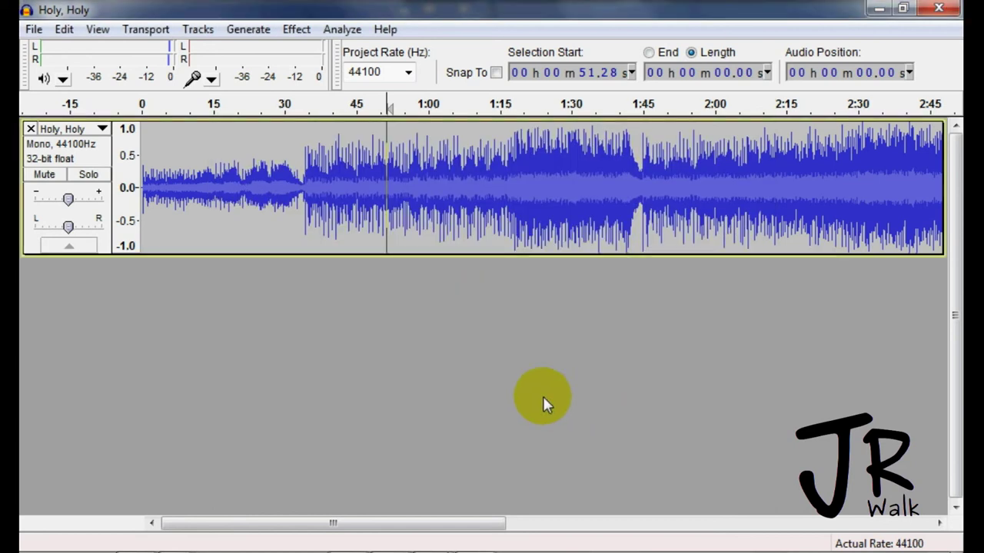
# - Confirm the File menu lists Ctrl+Shift+Q beside Apply Chain
pyautogui.click(34, 32)
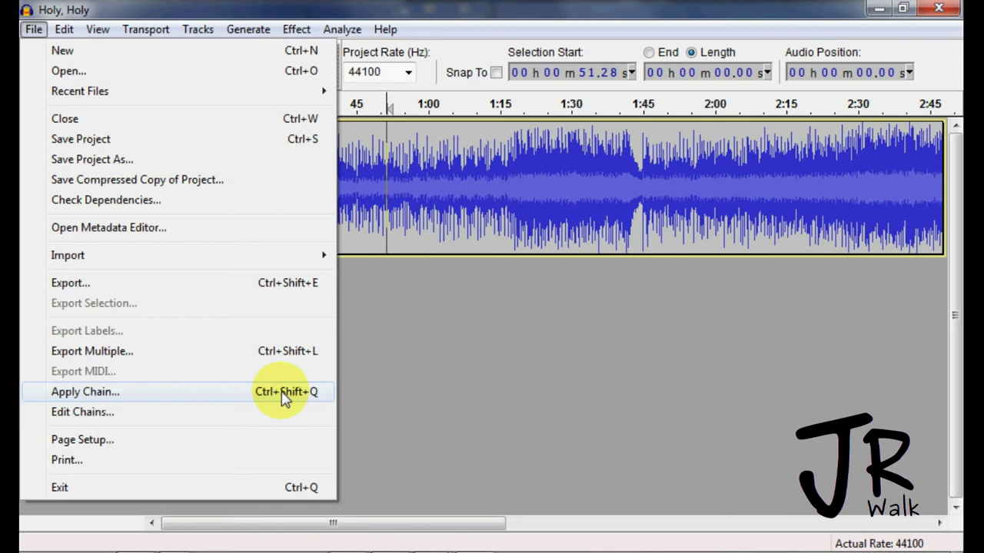
pyautogui.click(401, 293)
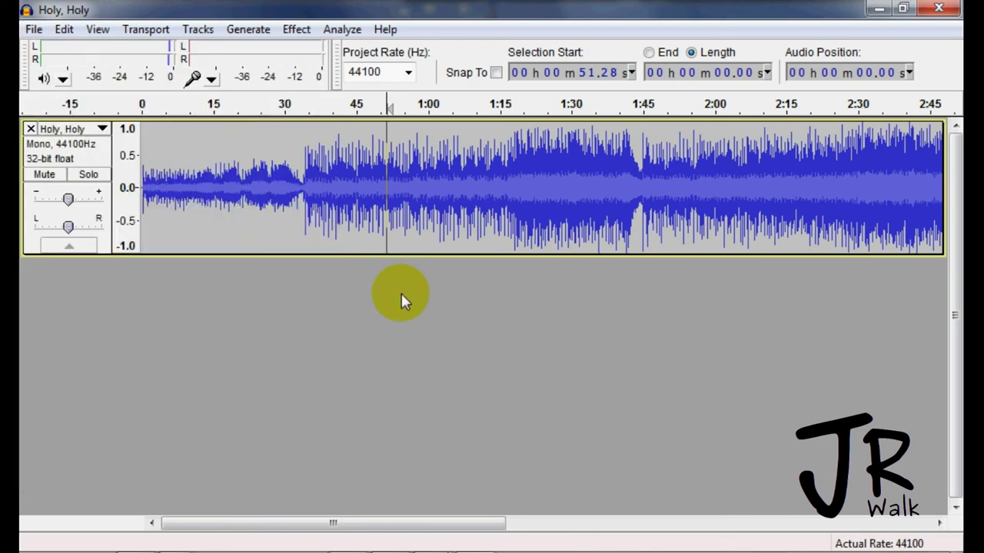